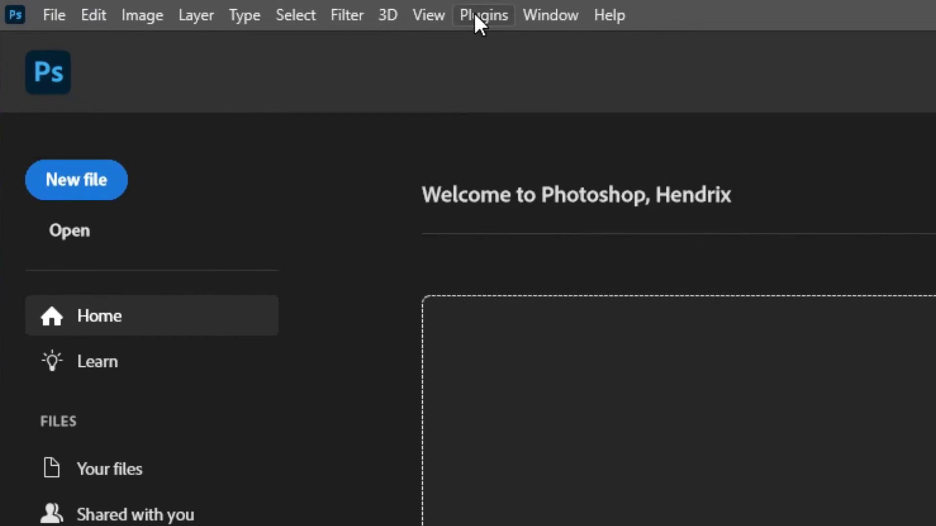
# - Browse Photoshop plugins in Creative Cloud, search for "imagecreator" and review the ImageCreator - Alkaid.art plugin page
pyautogui.click(474, 13)
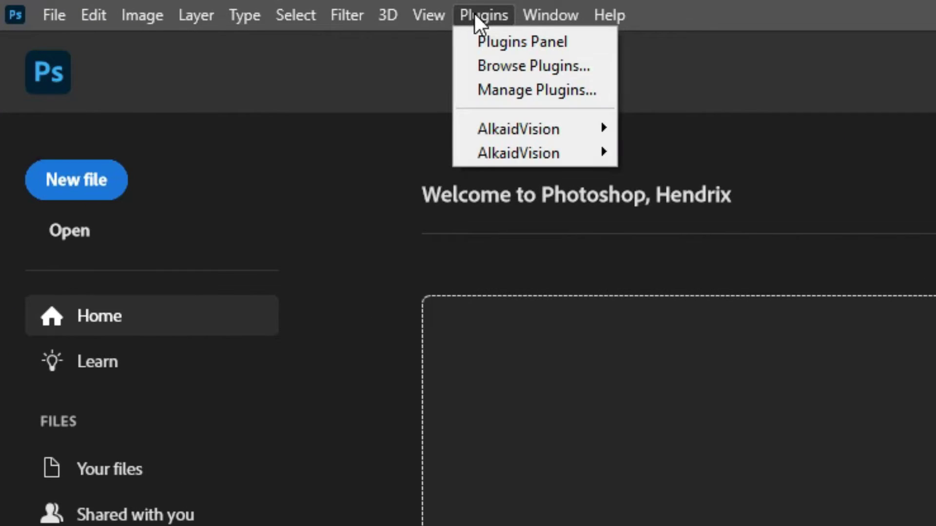
pyautogui.click(511, 66)
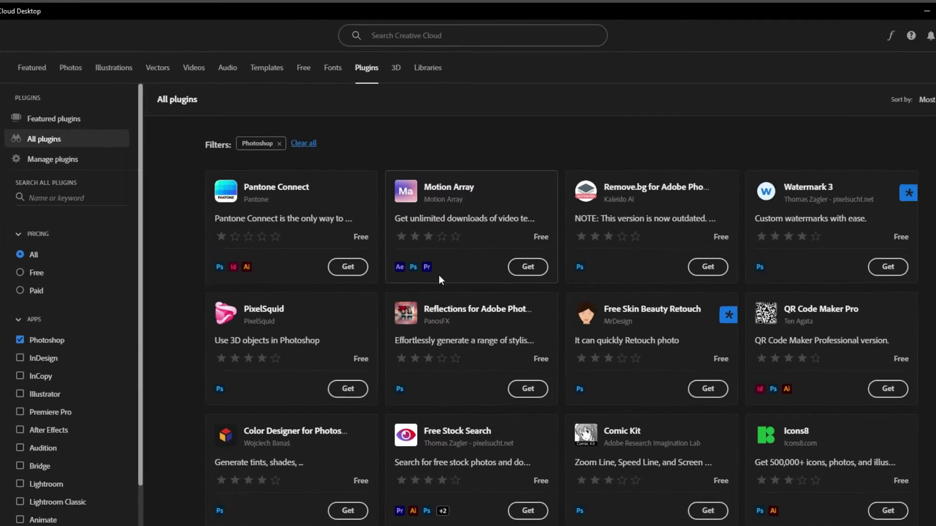
pyautogui.click(496, 56)
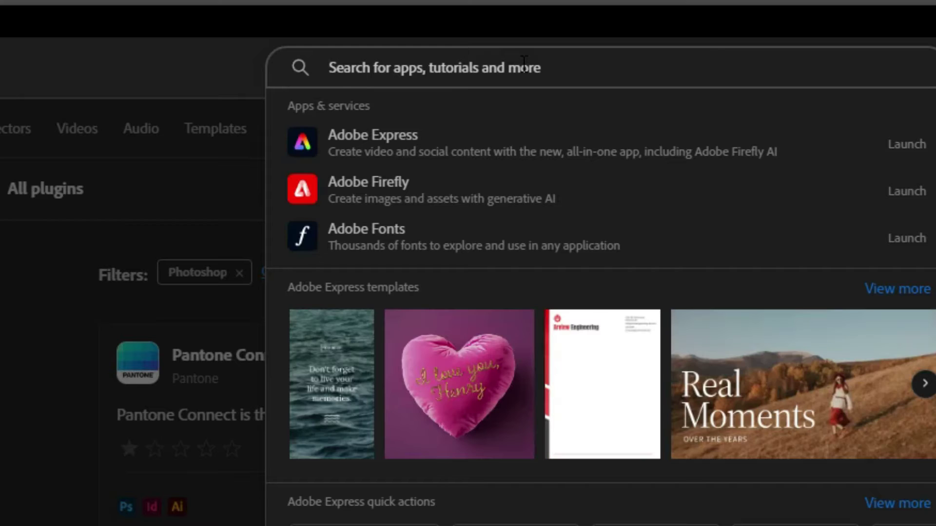
pyautogui.write('imagecreator')
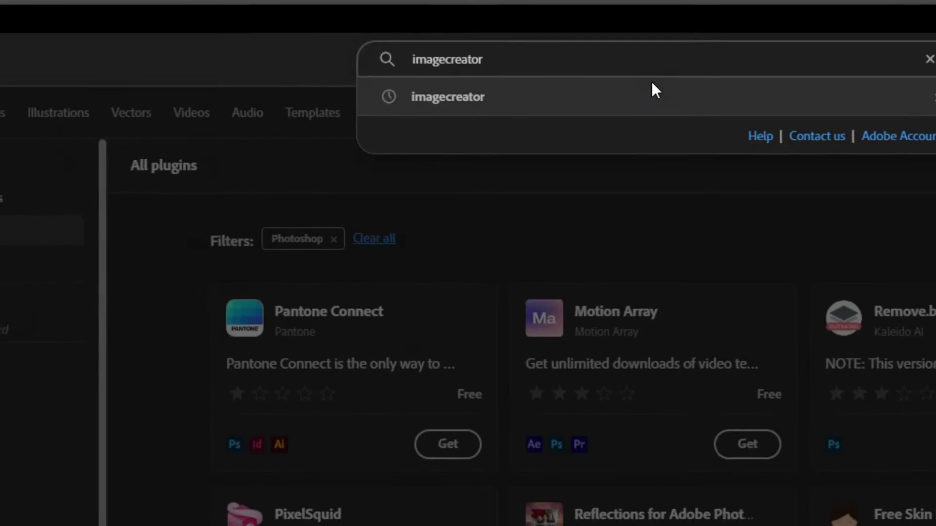
pyautogui.click(652, 83)
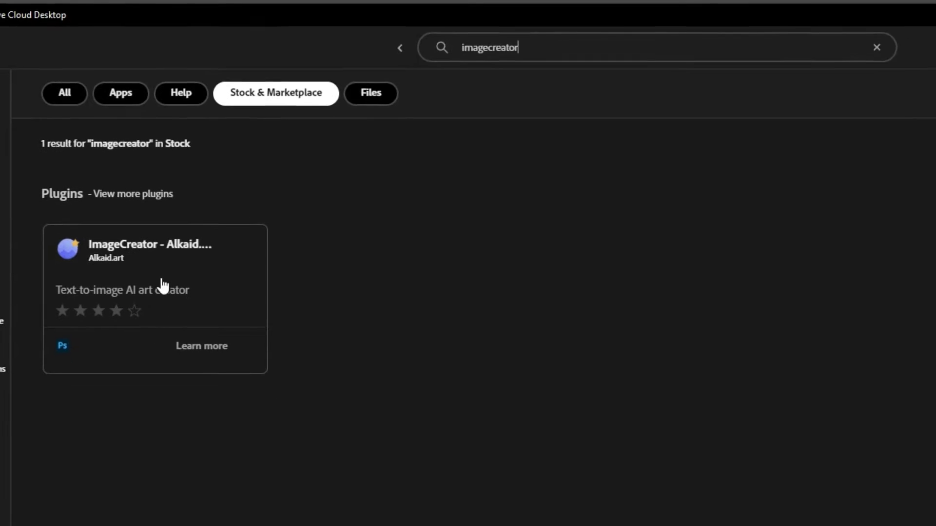
pyautogui.click(163, 287)
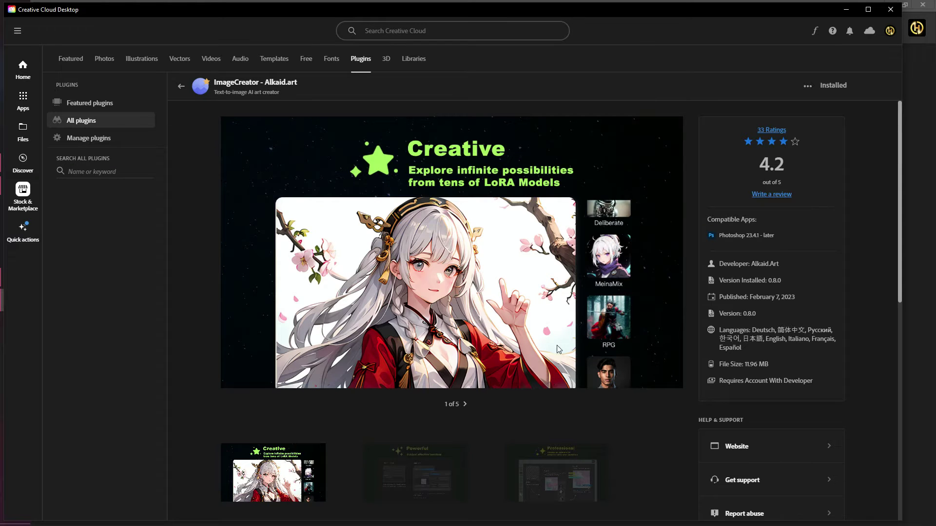
pyautogui.scroll(-5, 547, 327)
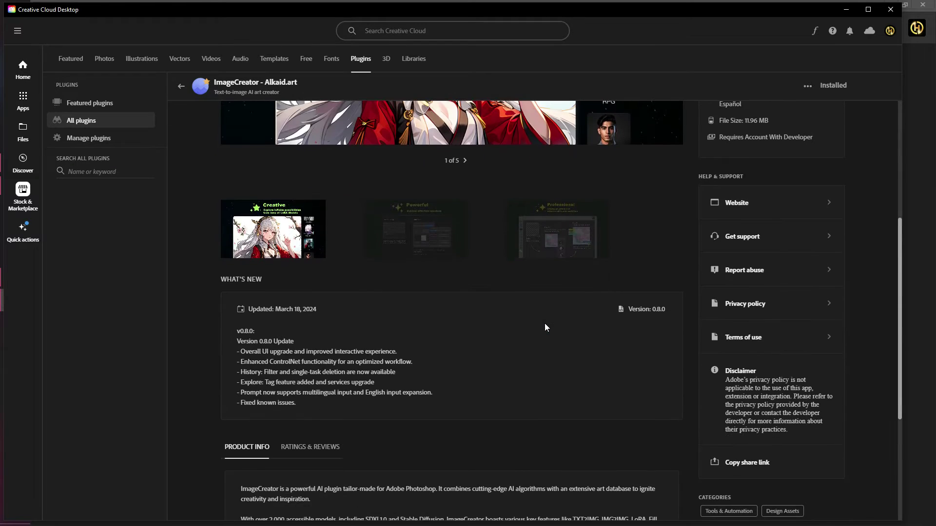
pyautogui.scroll(4, 545, 324)
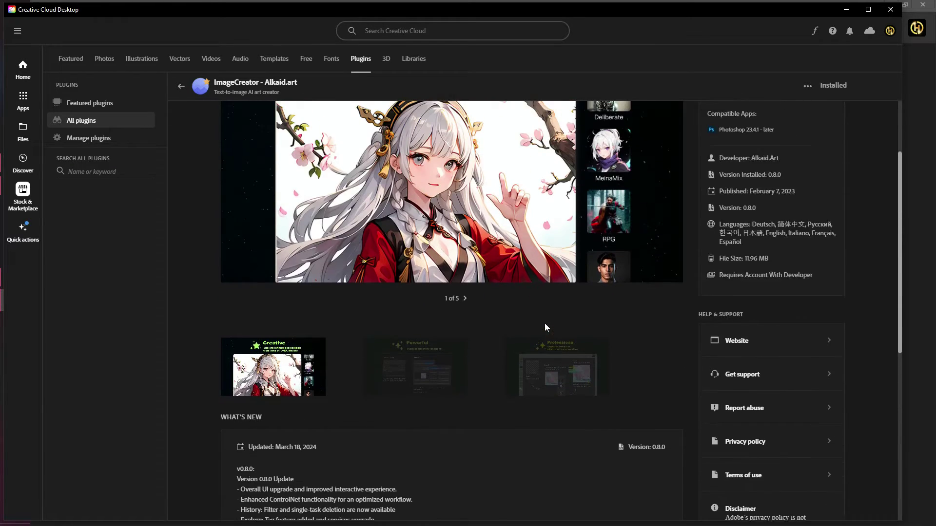
pyautogui.scroll(-4, 545, 323)
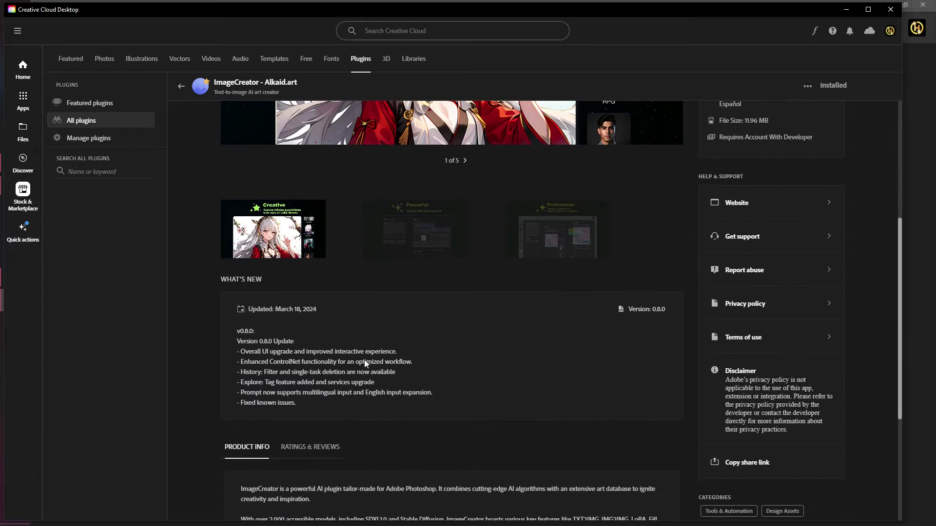
pyautogui.scroll(5, 770, 176)
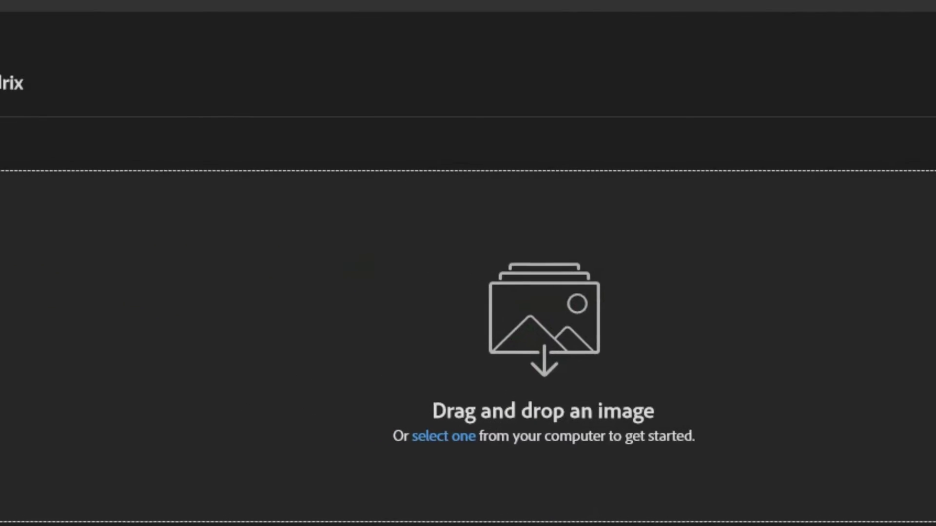
pyautogui.click(161, 9)
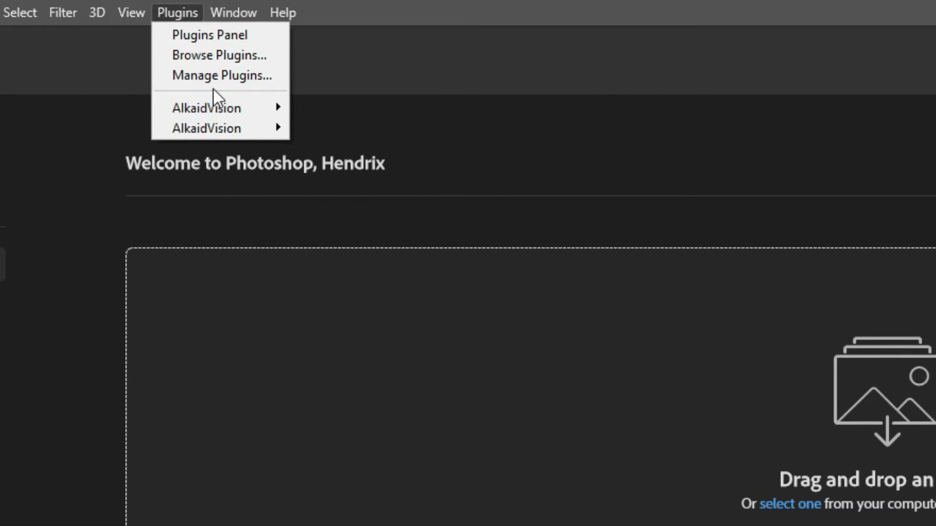
pyautogui.moveTo(222, 126)
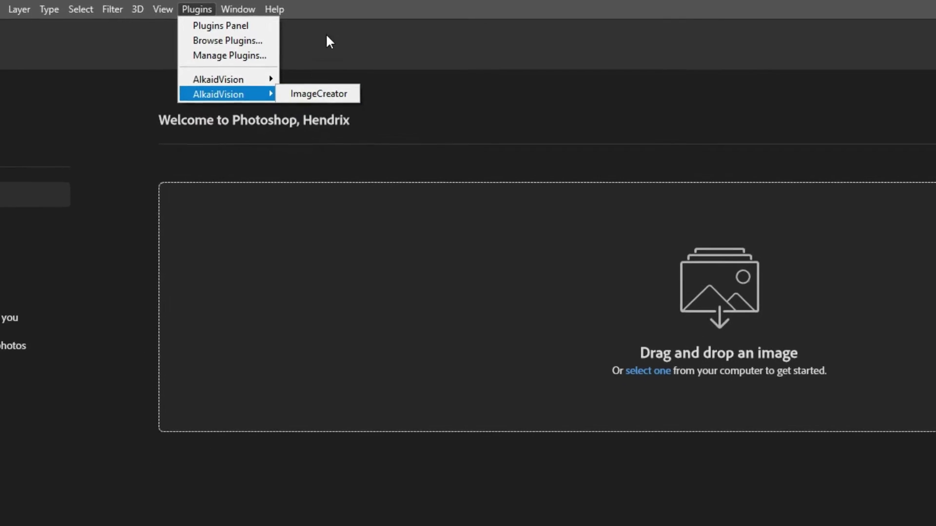
pyautogui.click(333, 27)
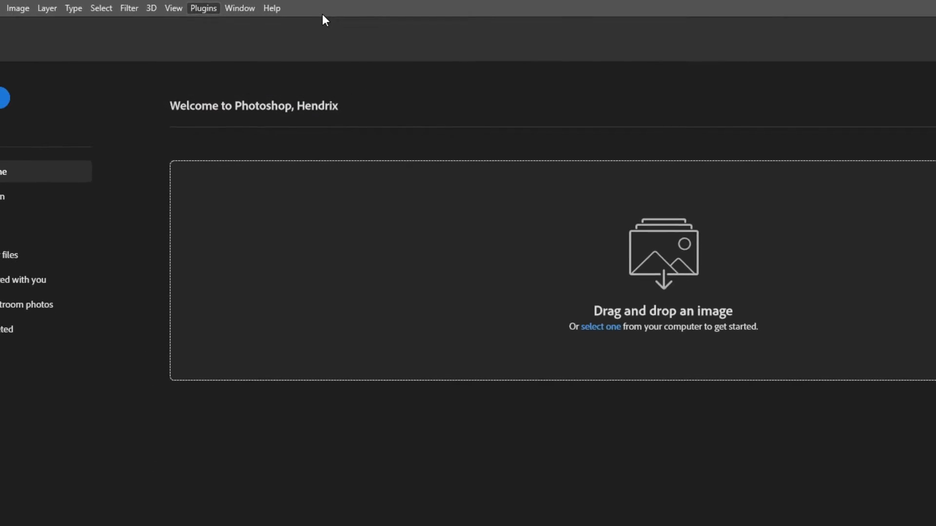
# - Create a new document 2000 pixels wide and 2000 pixels high with a resolution of 150 pixels/inch
pyautogui.click(64, 75)
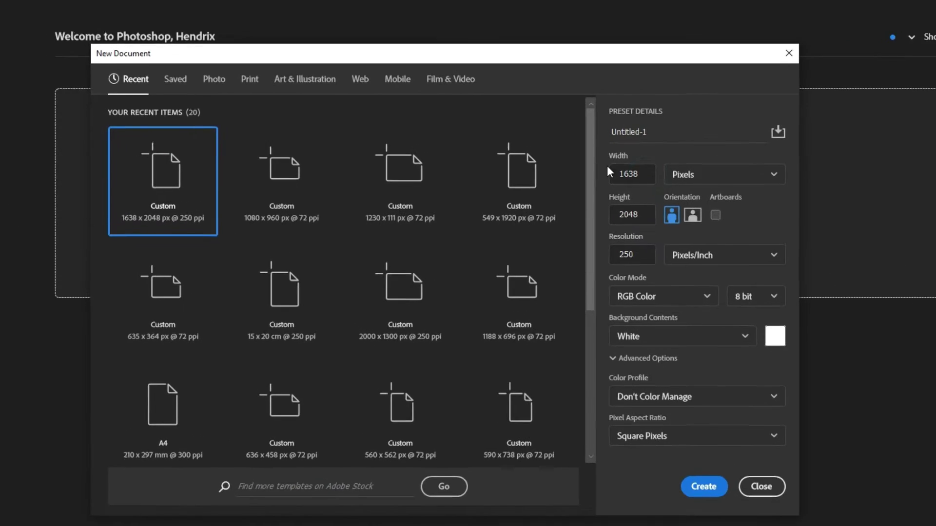
pyautogui.click(631, 174)
pyautogui.write('2')
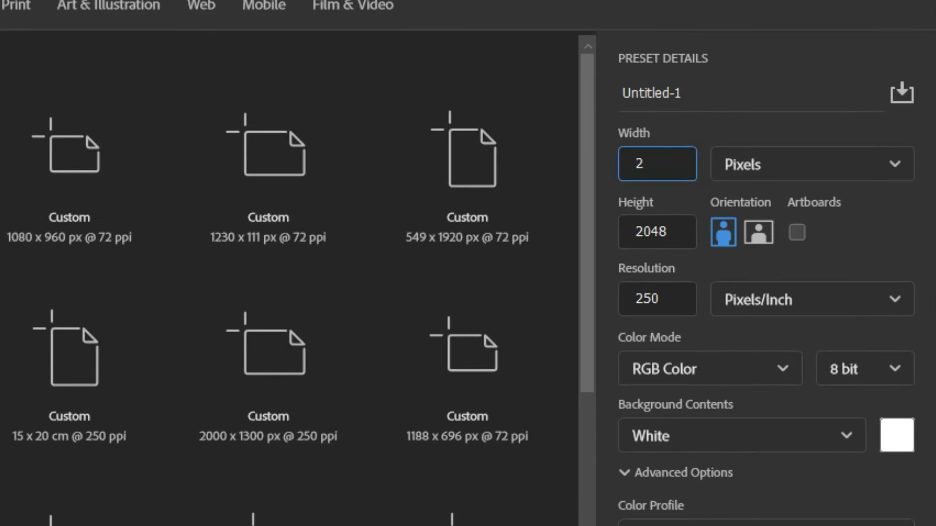
pyautogui.write('000')
pyautogui.click(678, 239)
pyautogui.moveTo(679, 239); pyautogui.dragTo(564, 227)
pyautogui.write('20')
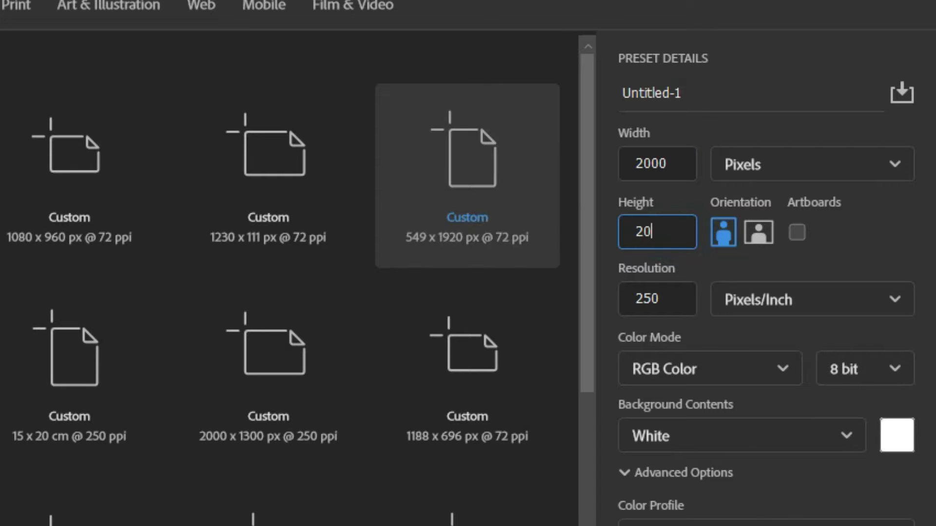
pyautogui.write('00')
pyautogui.click(671, 301)
pyautogui.moveTo(672, 301); pyautogui.dragTo(586, 283)
pyautogui.write('15')
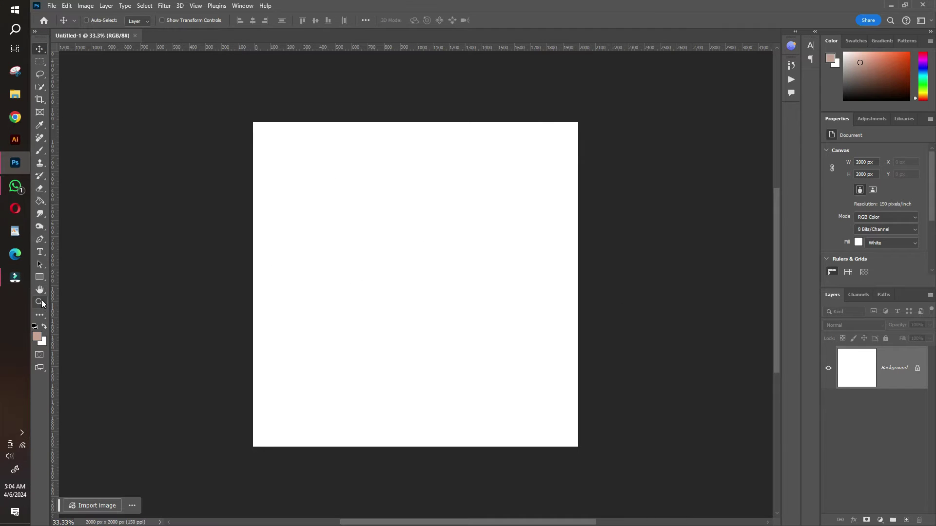
# - Open the AlkaidVision ImageCreator plugin and sign in with the account credentials already filled in
pyautogui.click(217, 6)
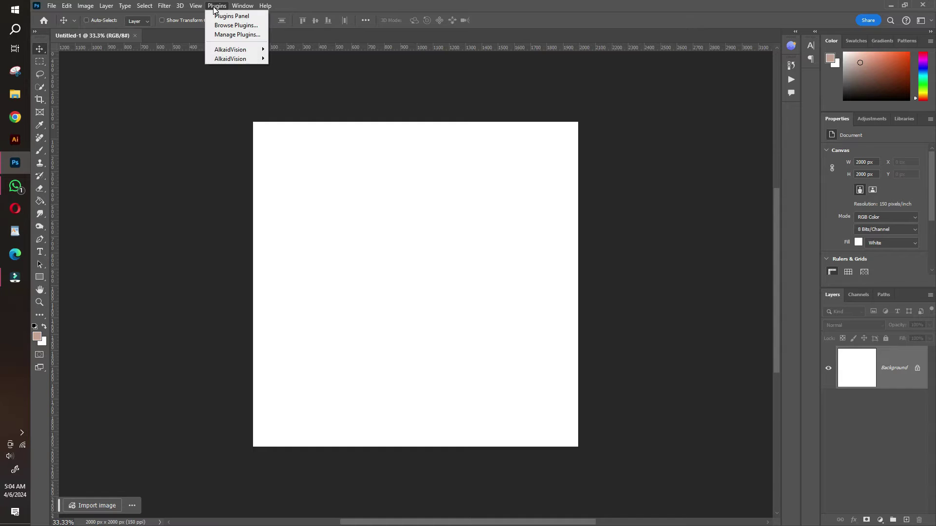
pyautogui.moveTo(228, 59)
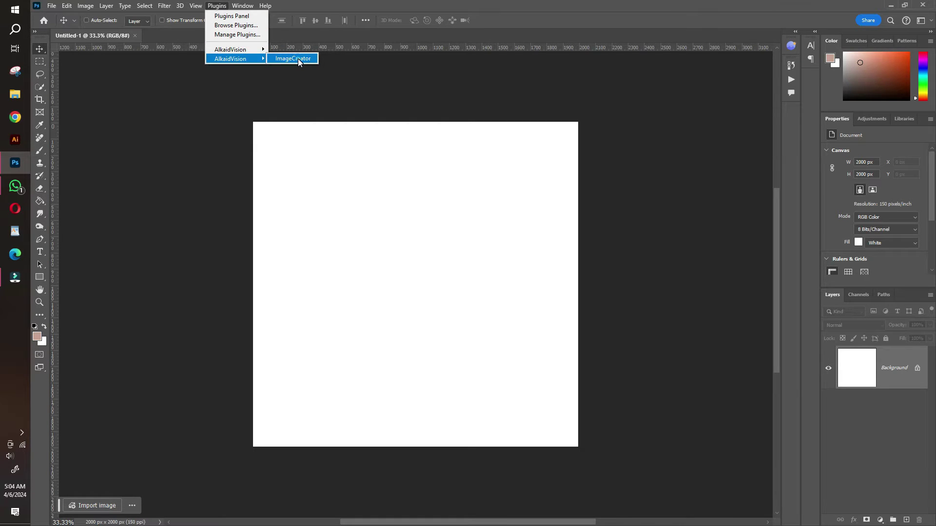
pyautogui.click(293, 59)
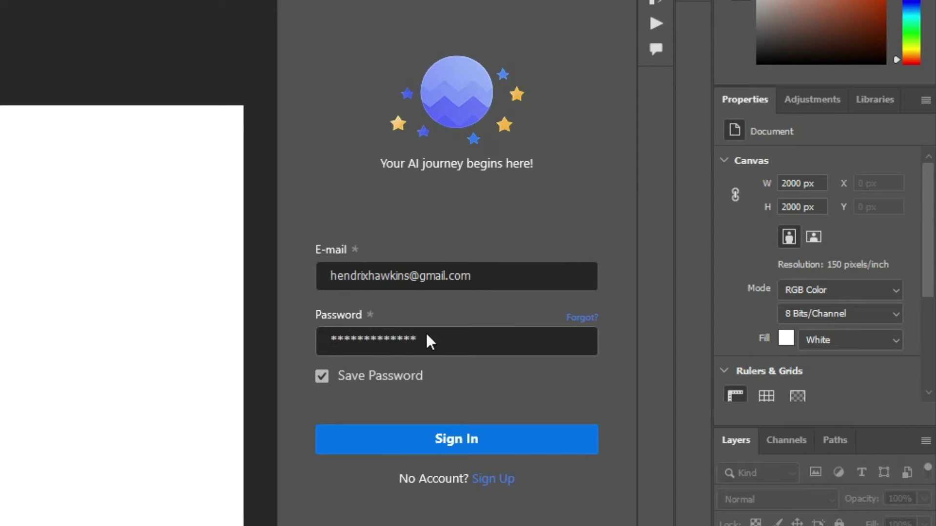
pyautogui.click(457, 441)
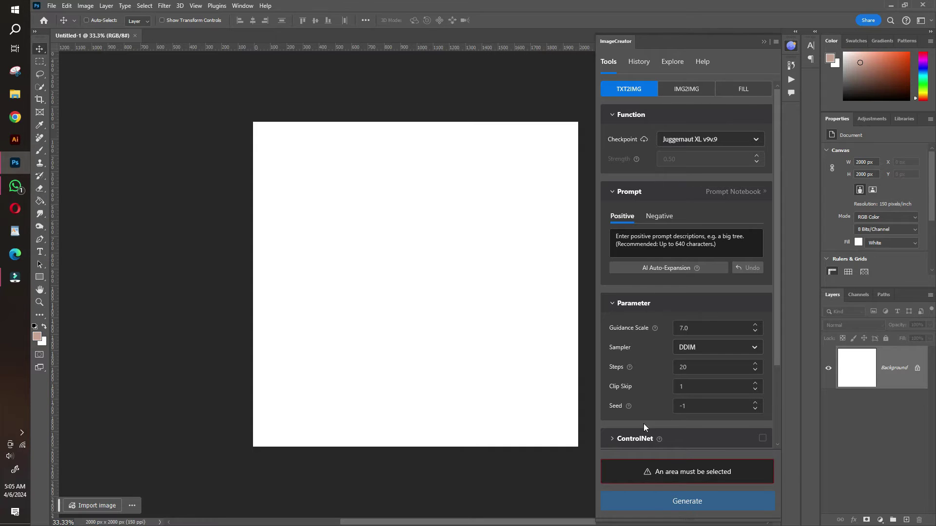
# - Set the TXT2IMG checkpoint in ImageCreator to Samaritan 3d Cartoon Model
pyautogui.scroll(-2, 692, 221)
pyautogui.scroll(2, 695, 219)
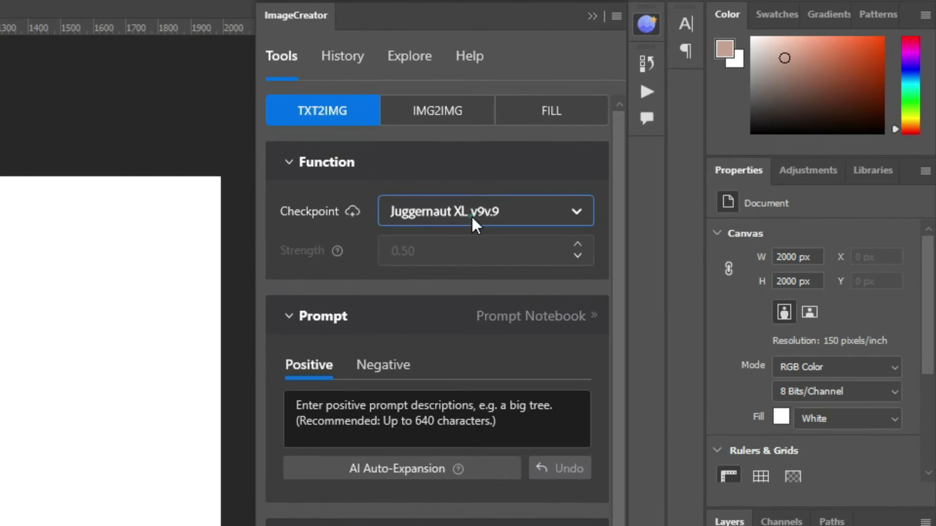
pyautogui.click(493, 208)
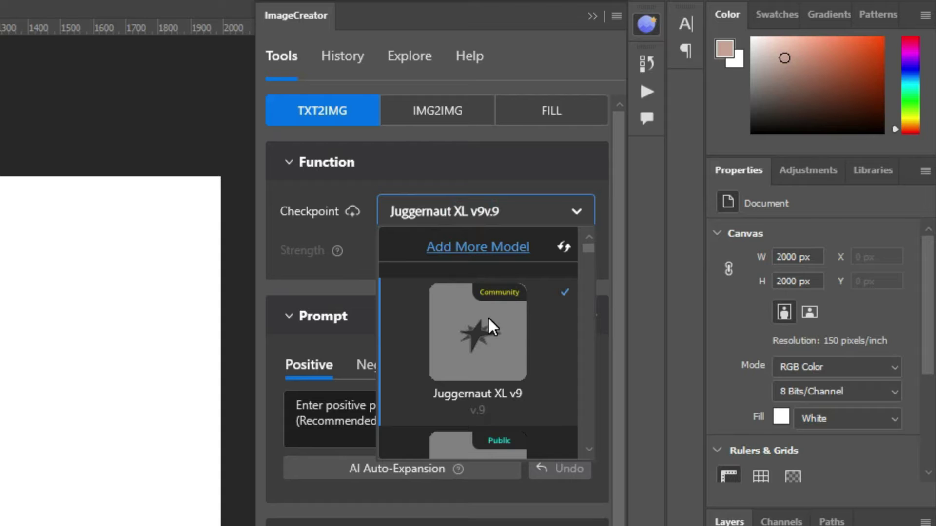
pyautogui.scroll(-4, 489, 318)
pyautogui.scroll(-3, 487, 334)
pyautogui.scroll(-2, 487, 335)
pyautogui.scroll(2, 496, 373)
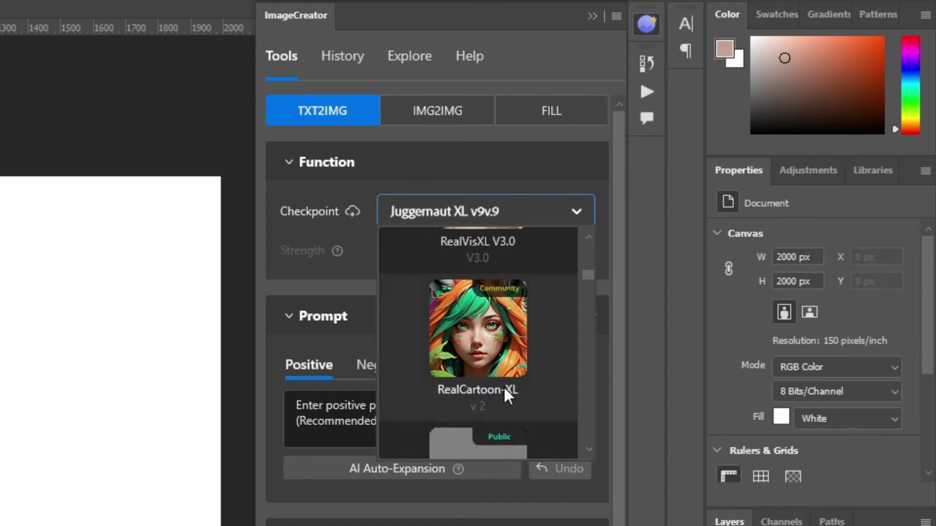
pyautogui.scroll(4, 504, 392)
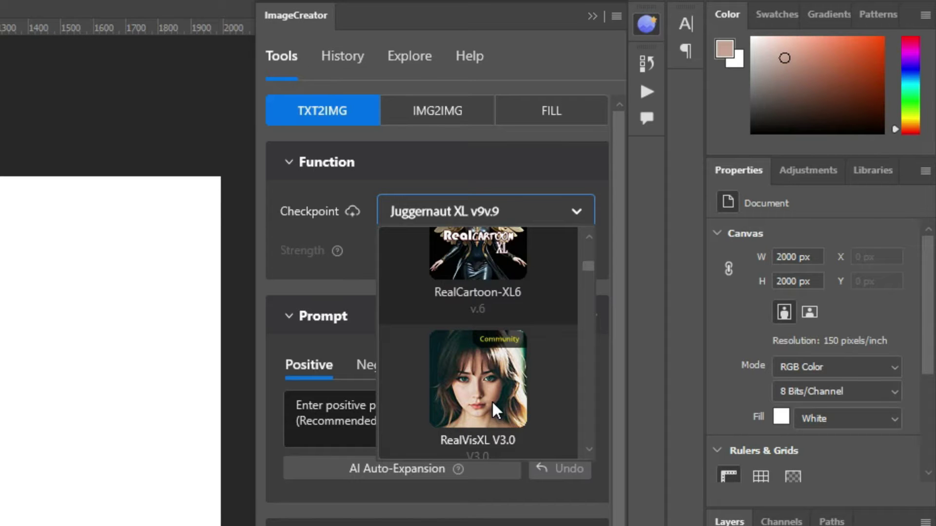
pyautogui.scroll(6, 493, 401)
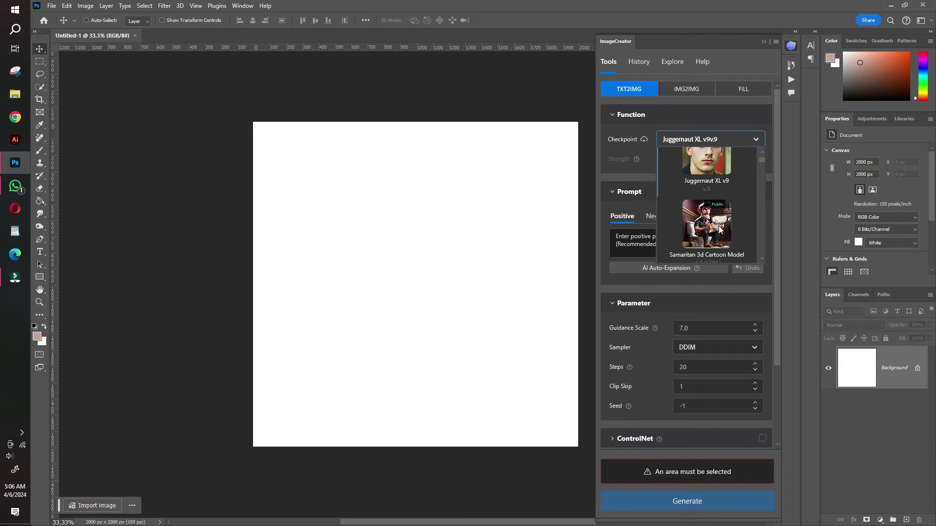
pyautogui.click(705, 234)
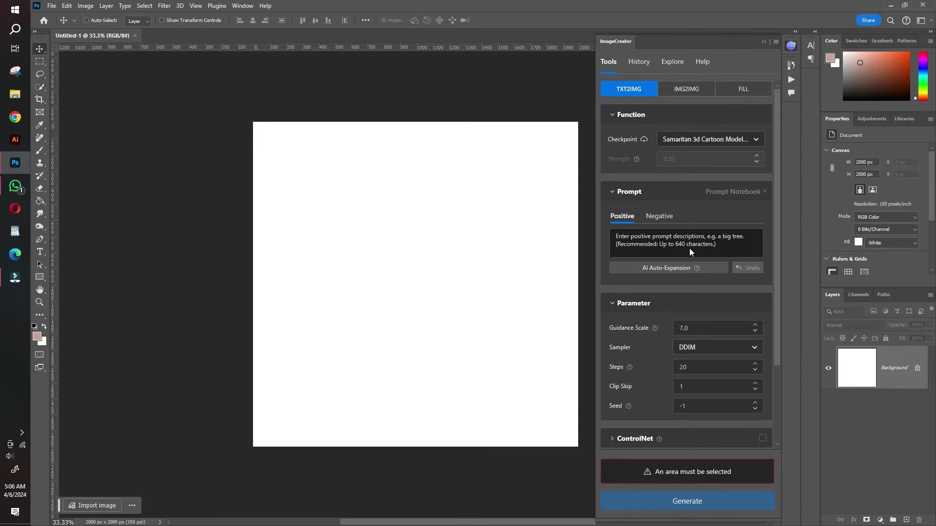
# - Switch to Chrome, search Google for "translate" and set the translation direction from Indonesian to English
pyautogui.click(16, 117)
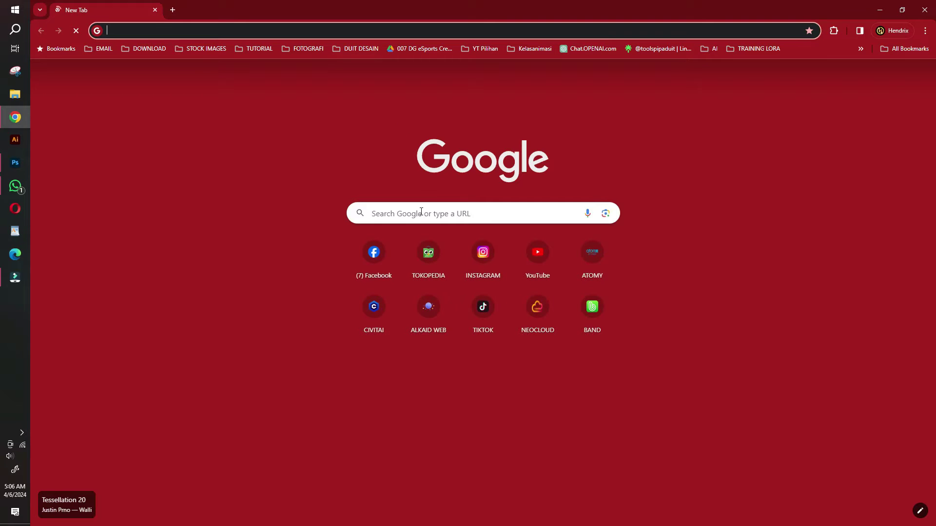
pyautogui.click(421, 214)
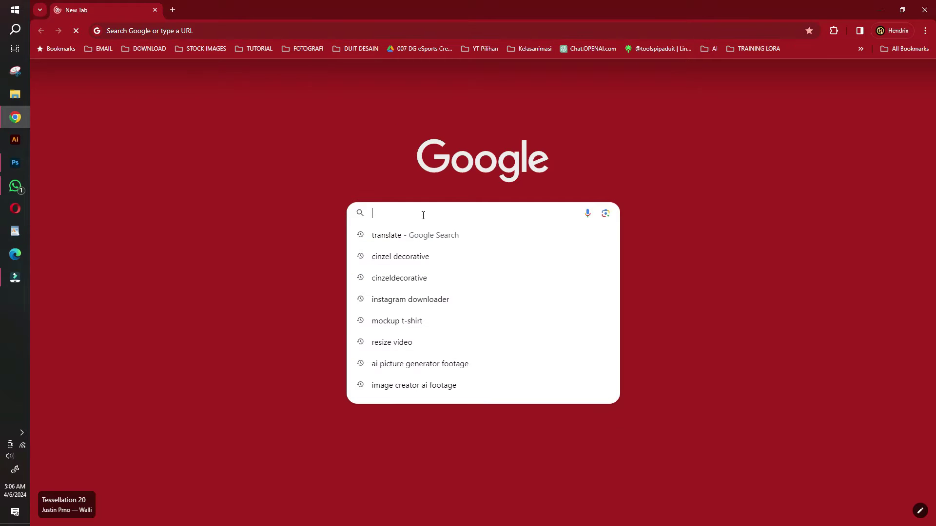
pyautogui.write('trans')
pyautogui.press('Return')
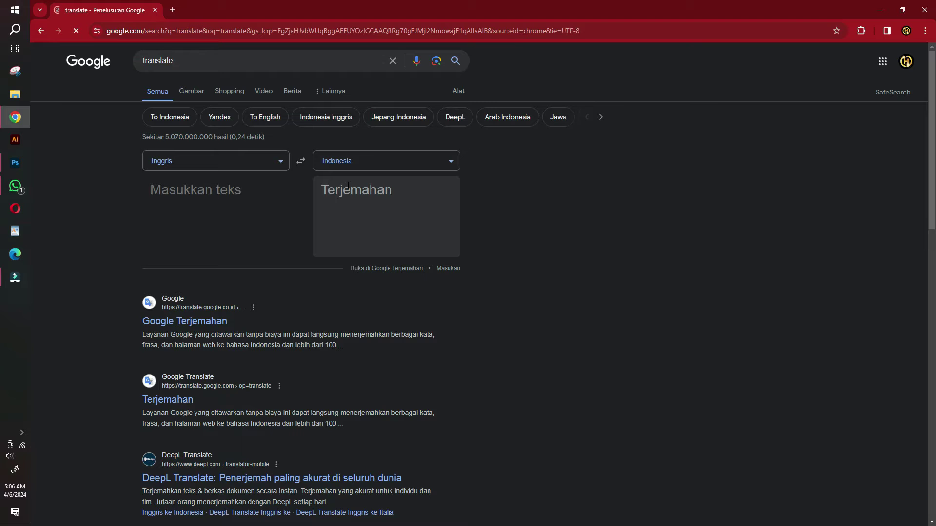
pyautogui.click(301, 161)
# - Translate the text "seorang anak kecil sedang bermain layangan besar di lapangan rumput yang luas, cuaca sangat cerah, dan terlihat burung-burung terbang di langit."
pyautogui.click(185, 197)
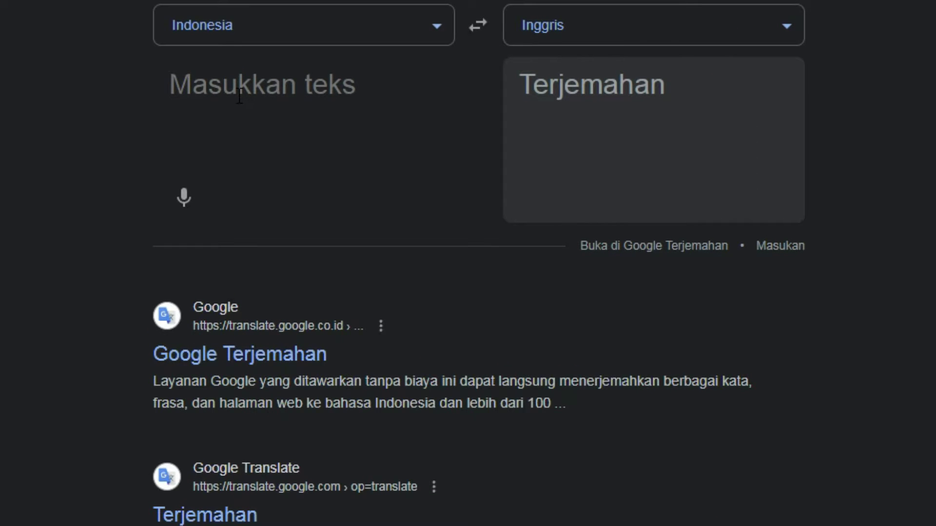
pyautogui.write('seorang')
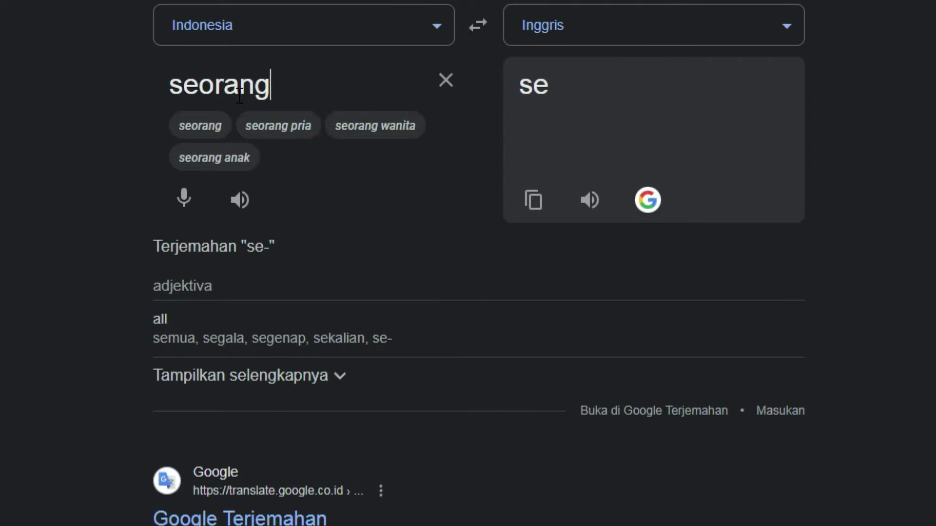
pyautogui.write(' anak kecil sed')
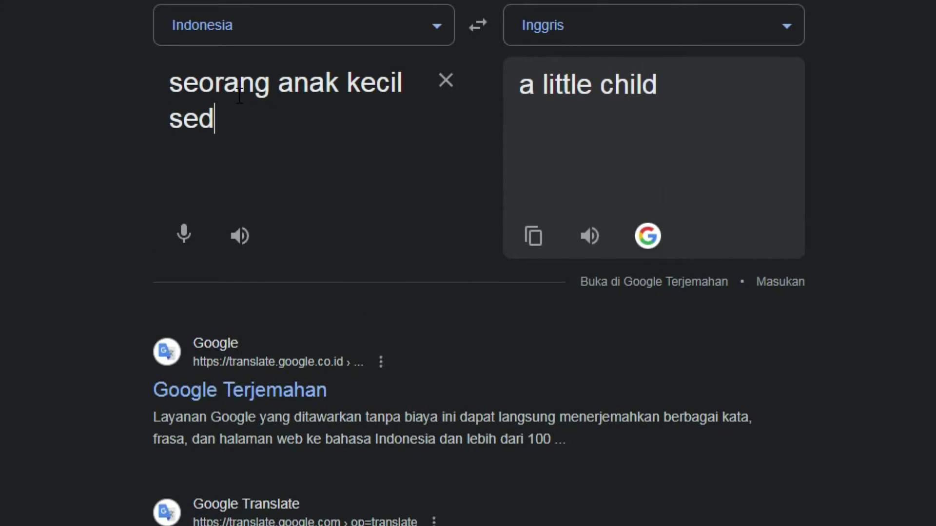
pyautogui.write('ang bermain l')
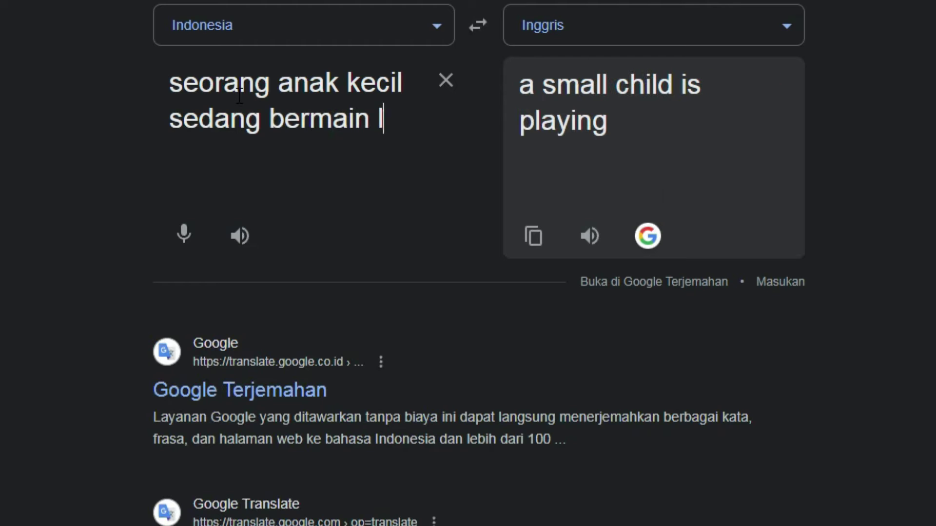
pyautogui.write('ayangan ')
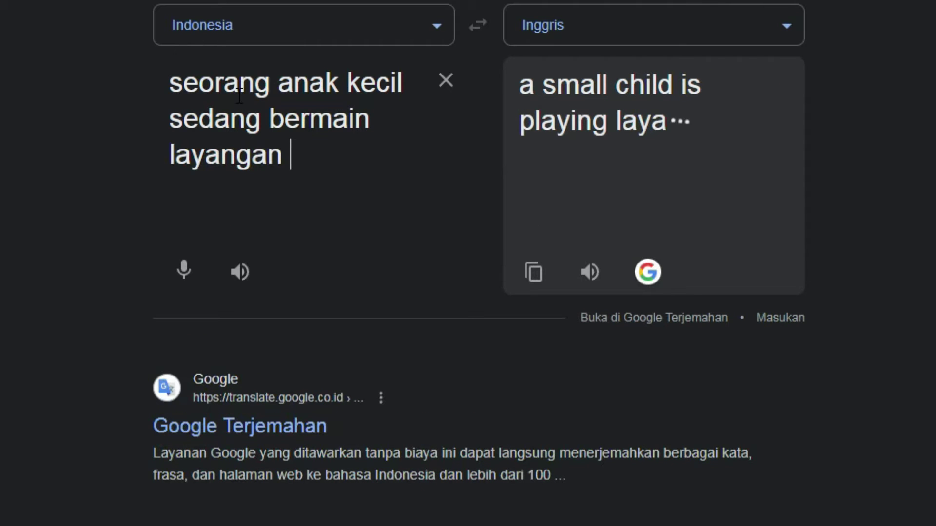
pyautogui.write('besar')
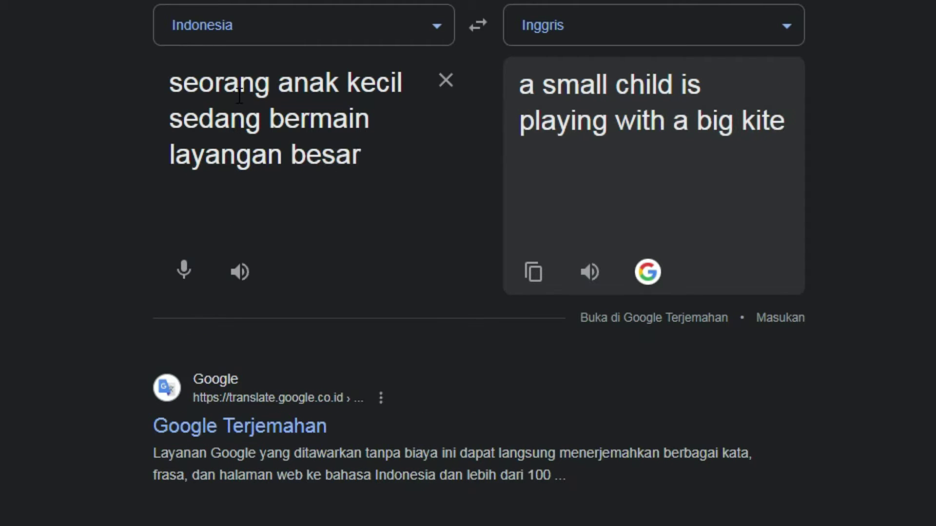
pyautogui.write(' di lapangan rumpu')
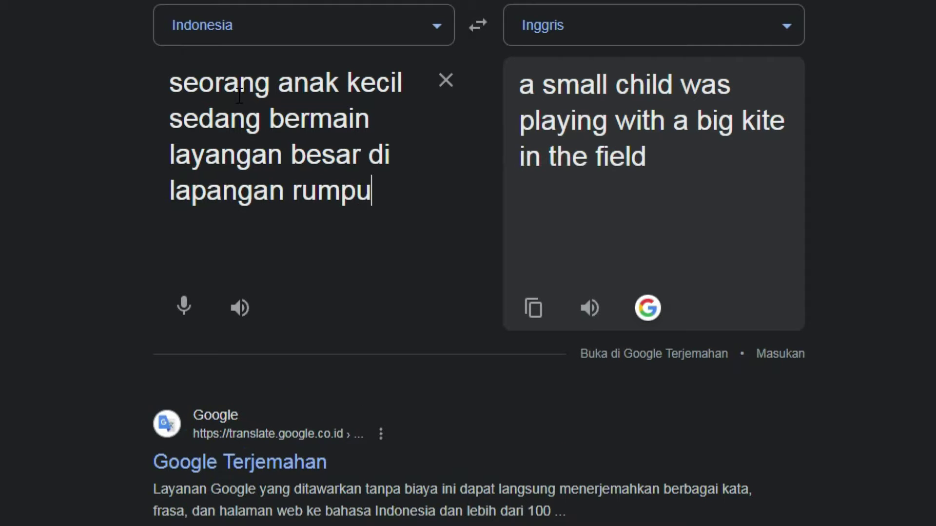
pyautogui.write('t yang luas')
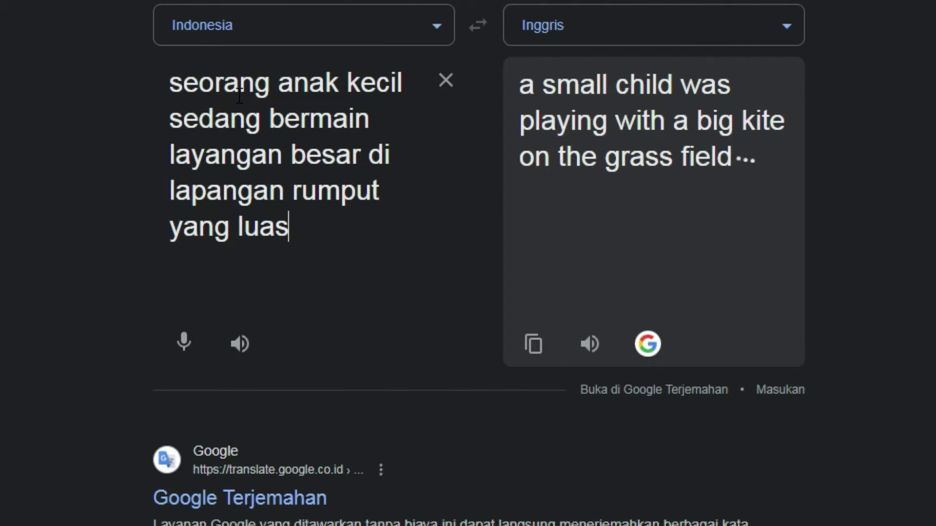
pyautogui.write(', cuaca s')
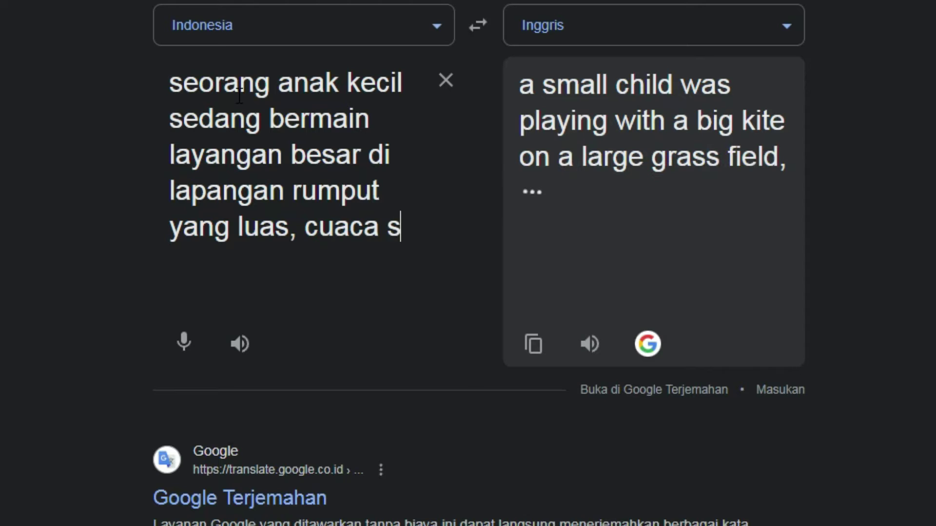
pyautogui.write('angat cerah, dan terlihat')
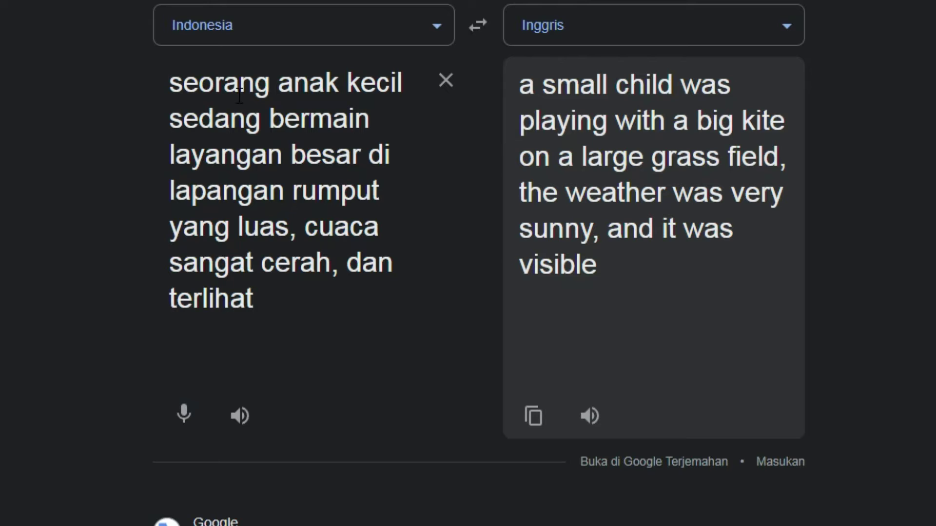
pyautogui.write(' burung-bu')
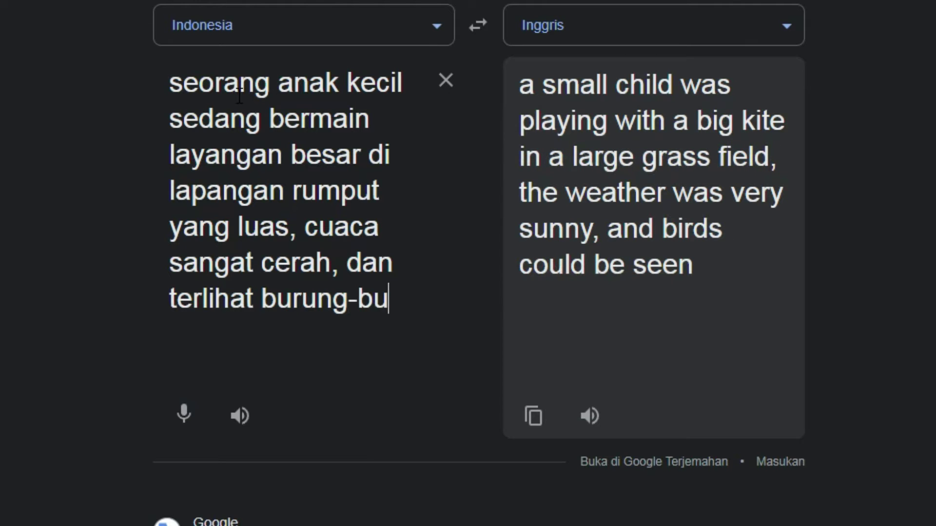
pyautogui.write('rung terbang di la')
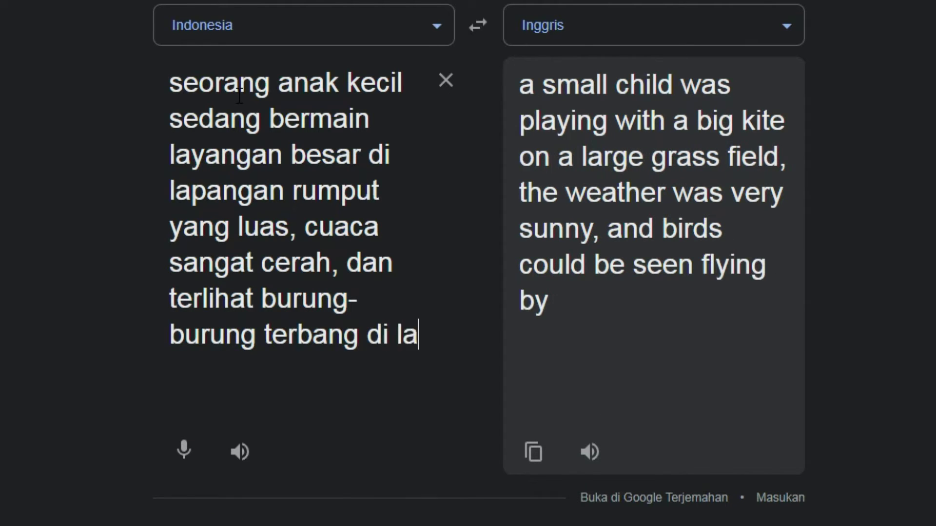
pyautogui.write('ngit.')
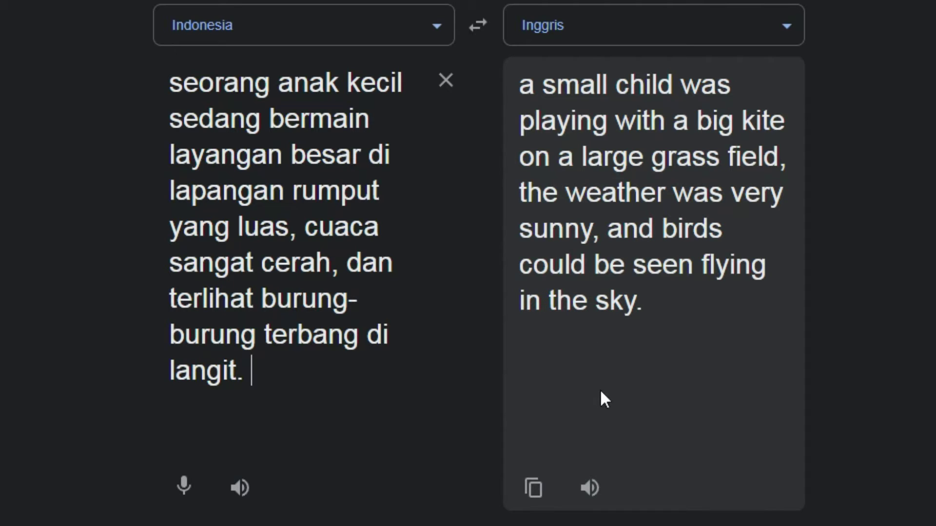
# - Copy the English translation, switch to Photoshop and paste it as the positive prompt in ImageCreator
pyautogui.click(533, 489)
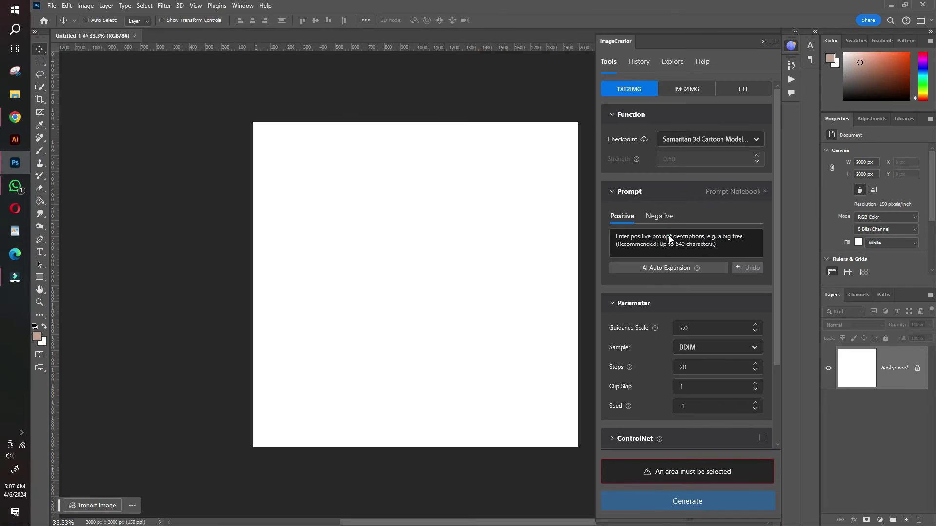
pyautogui.click(669, 236)
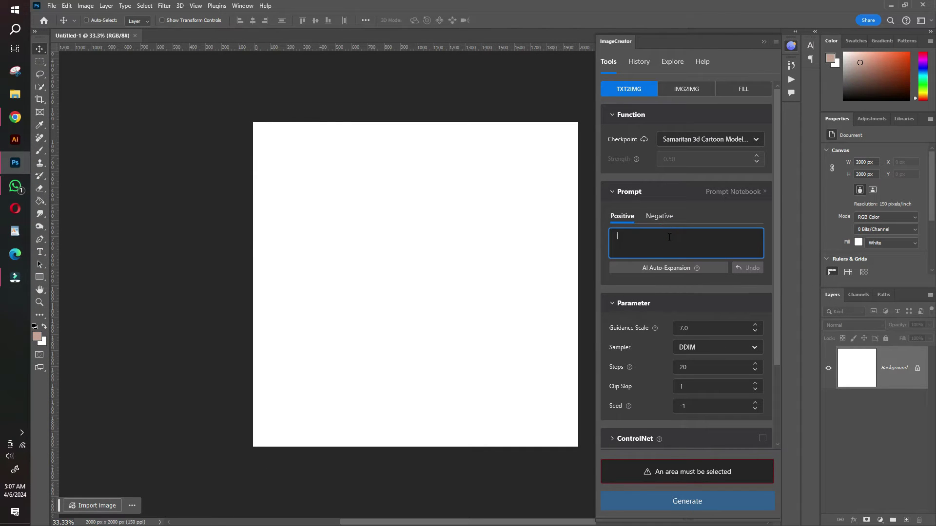
pyautogui.hotkey('ctrl', 'v')
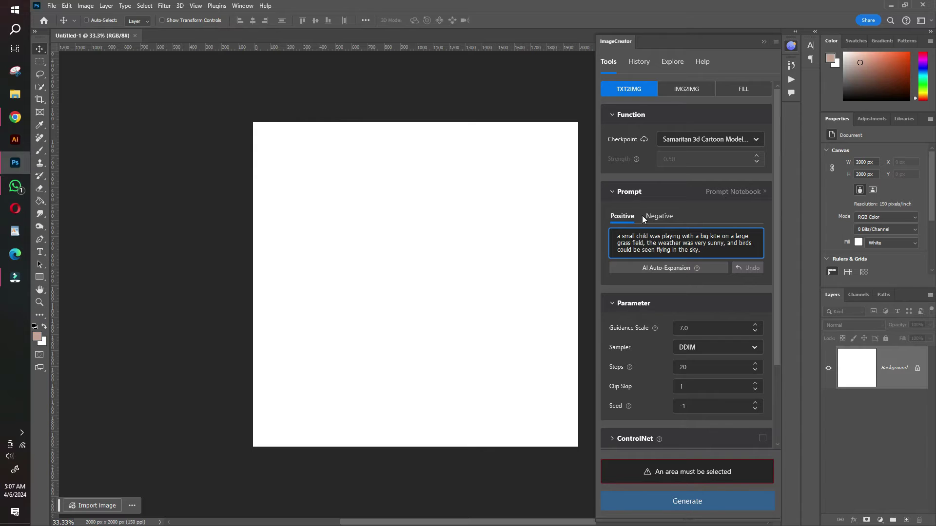
# - Set the ImageCreator guidance scale to 10 and the sampler to DPM++ 2M Karras
pyautogui.click(695, 328)
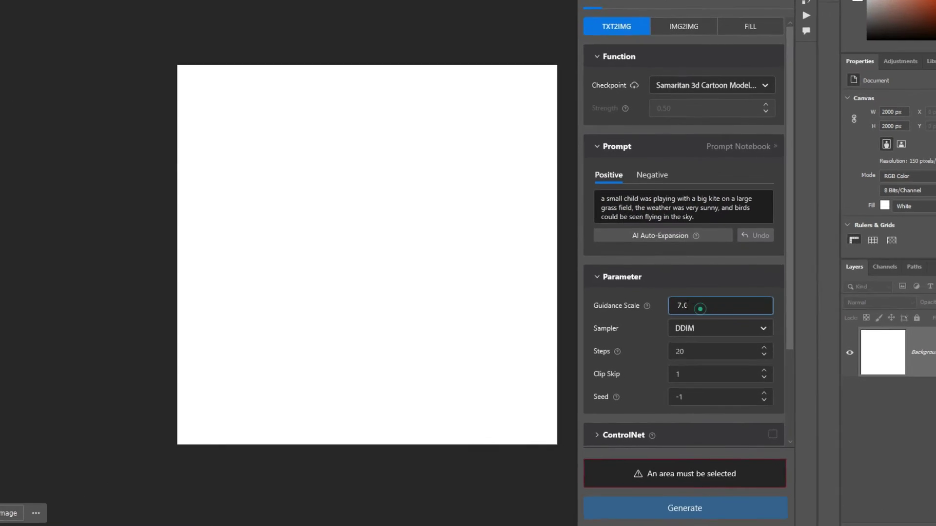
pyautogui.moveTo(696, 328); pyautogui.dragTo(665, 328)
pyautogui.write('10')
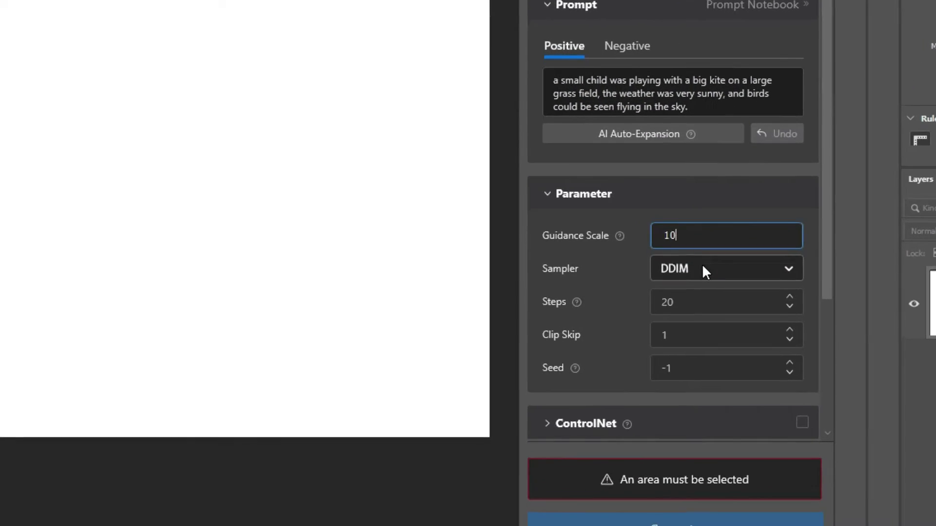
pyautogui.click(711, 298)
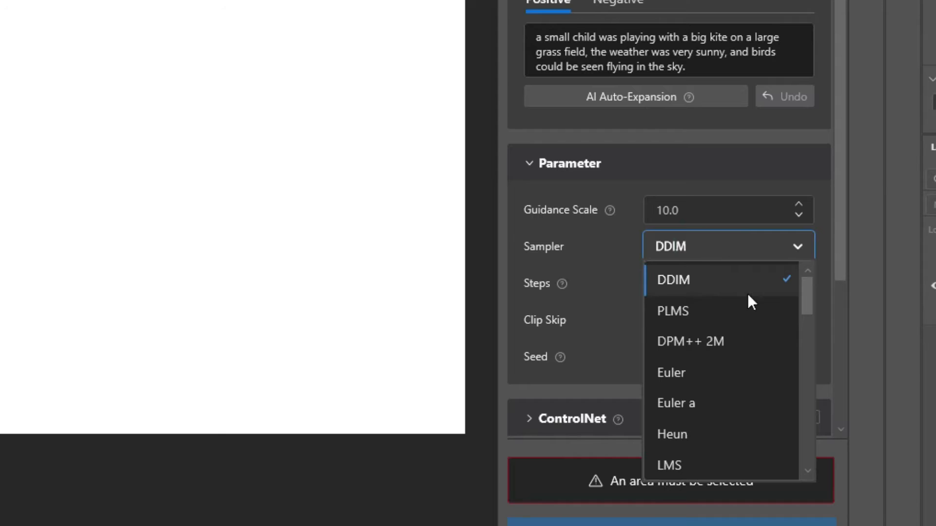
pyautogui.scroll(-1, 754, 335)
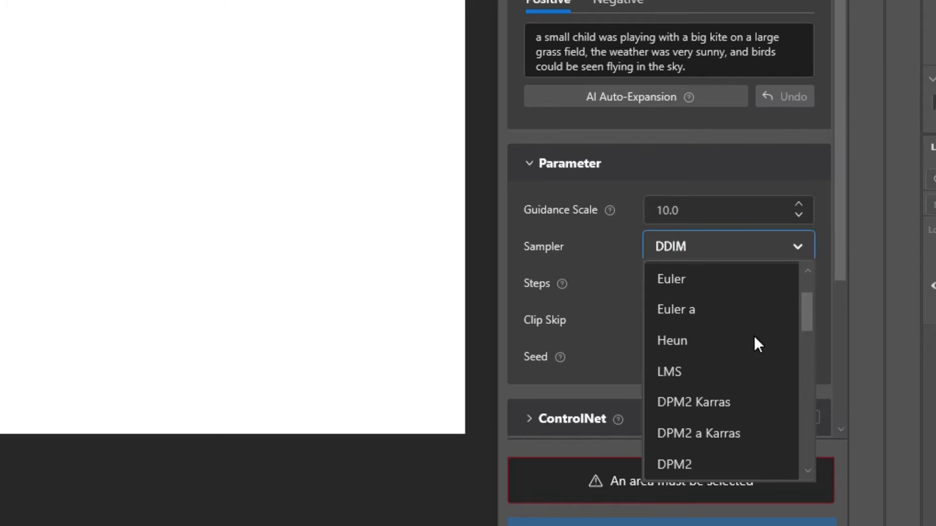
pyautogui.scroll(-1, 755, 336)
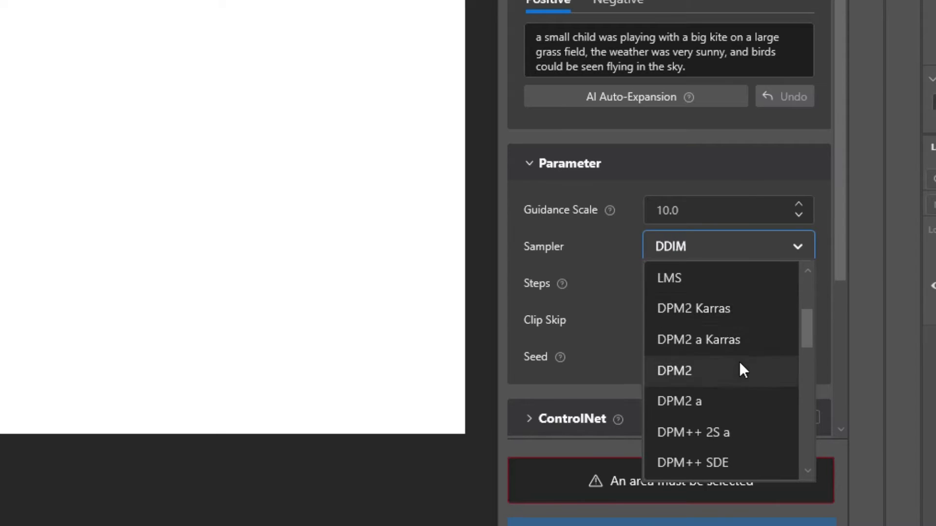
pyautogui.scroll(-3, 739, 362)
pyautogui.click(701, 353)
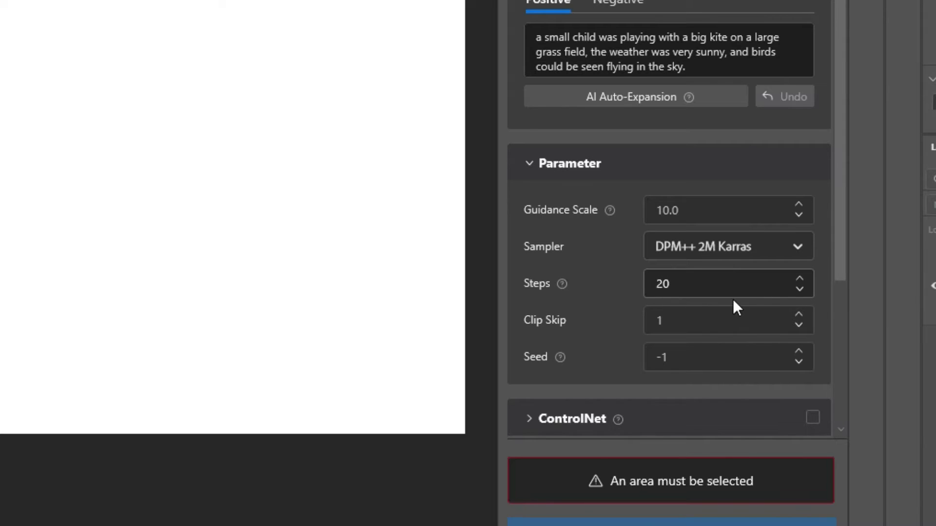
# - Select the whole canvas with the Rectangular Marquee tool and generate the images from the prompt
pyautogui.scroll(-2, 703, 313)
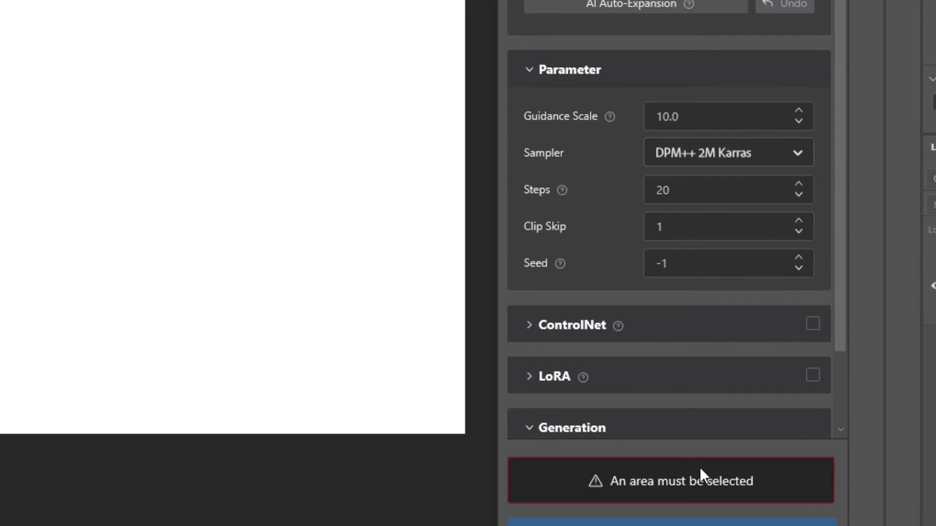
pyautogui.scroll(-2, 704, 344)
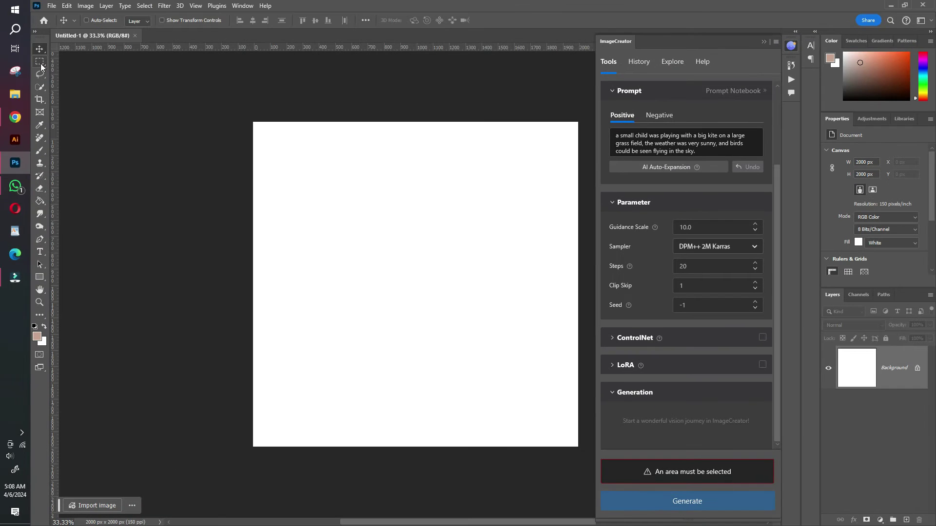
pyautogui.click(40, 62)
pyautogui.moveTo(255, 123); pyautogui.dragTo(577, 451)
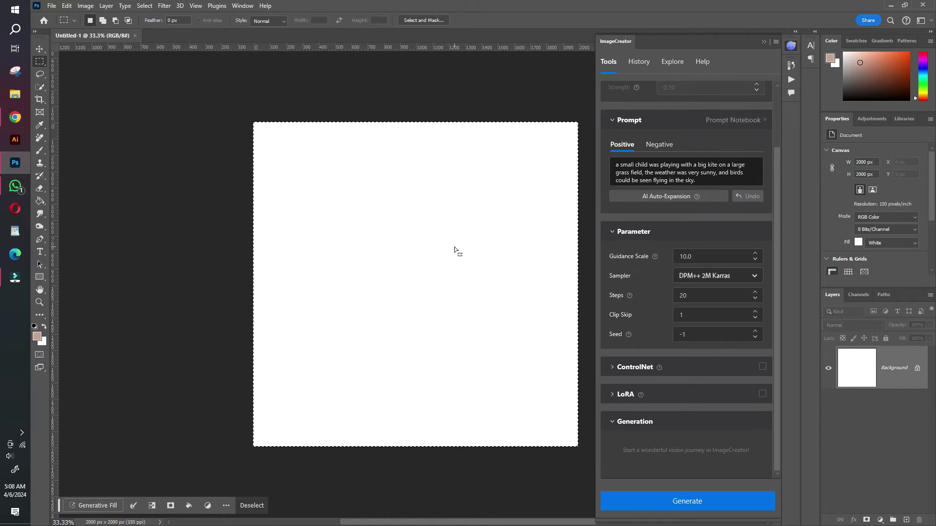
pyautogui.click(703, 505)
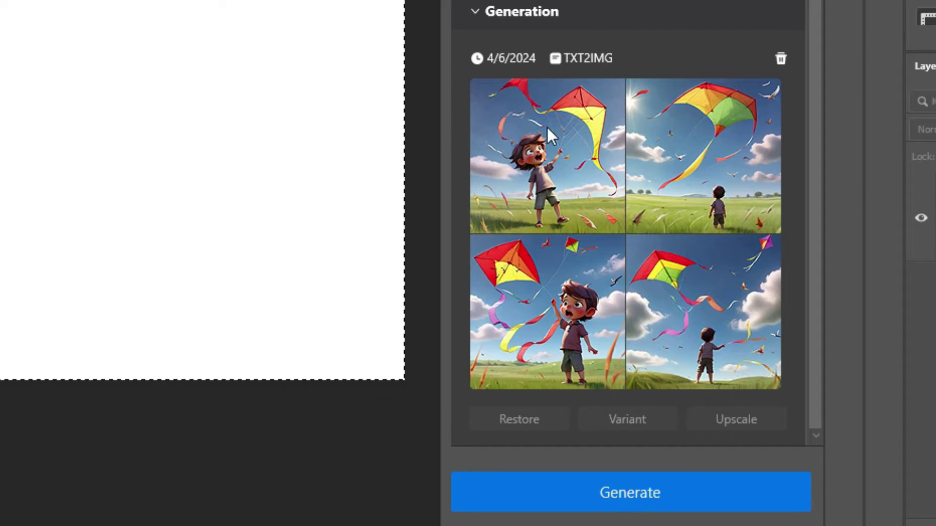
# - Import all four generated kite images into the document as separate layers, and switch to the Move tool
pyautogui.moveTo(555, 161)
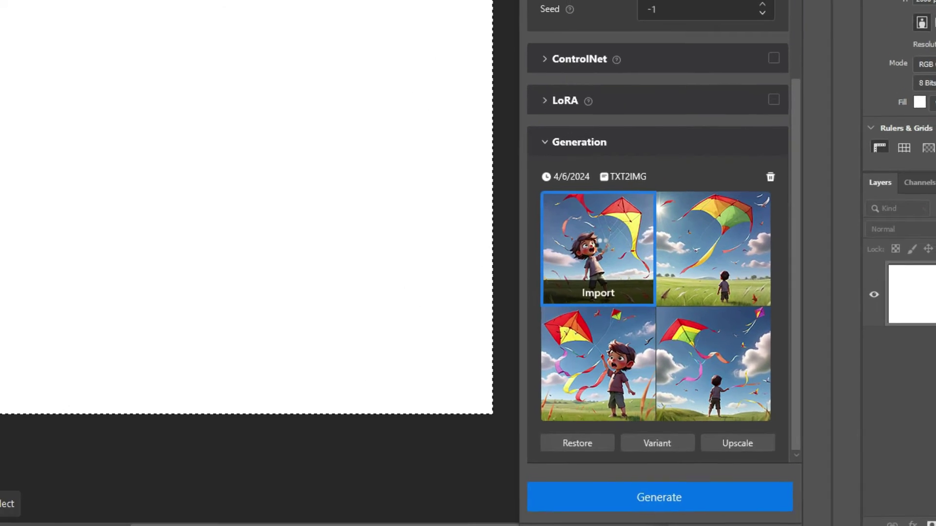
pyautogui.click(588, 277)
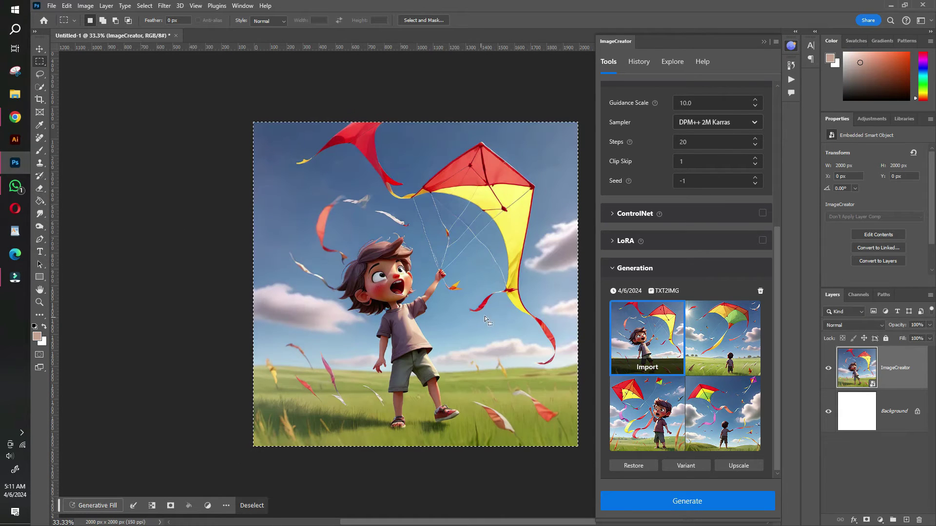
pyautogui.click(39, 48)
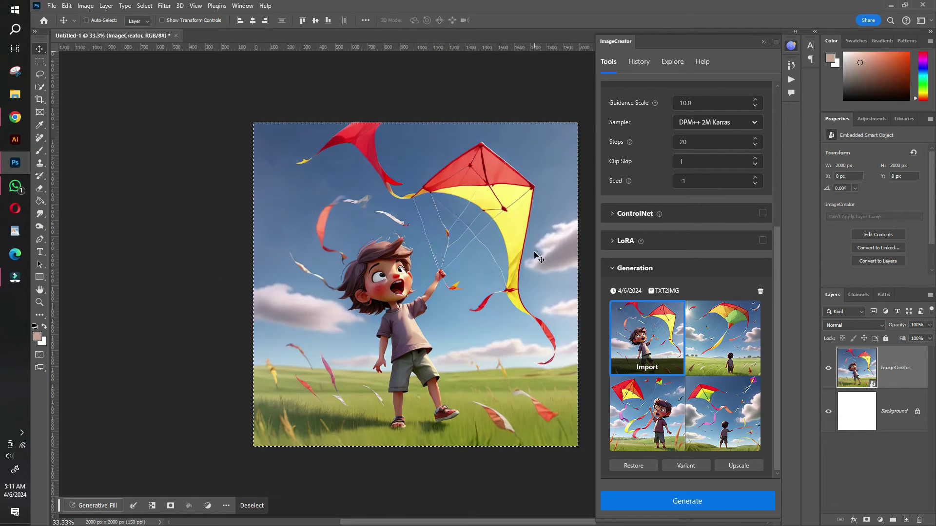
pyautogui.click(733, 347)
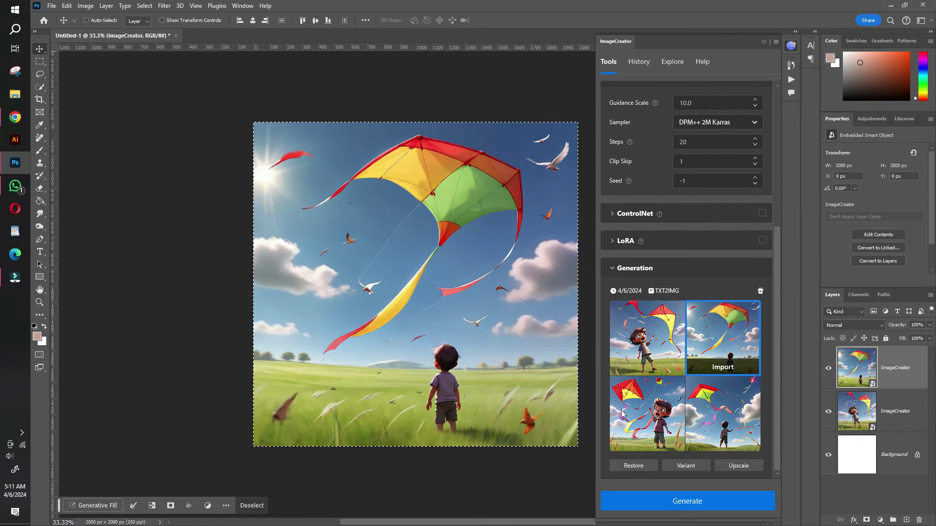
pyautogui.moveTo(648, 432)
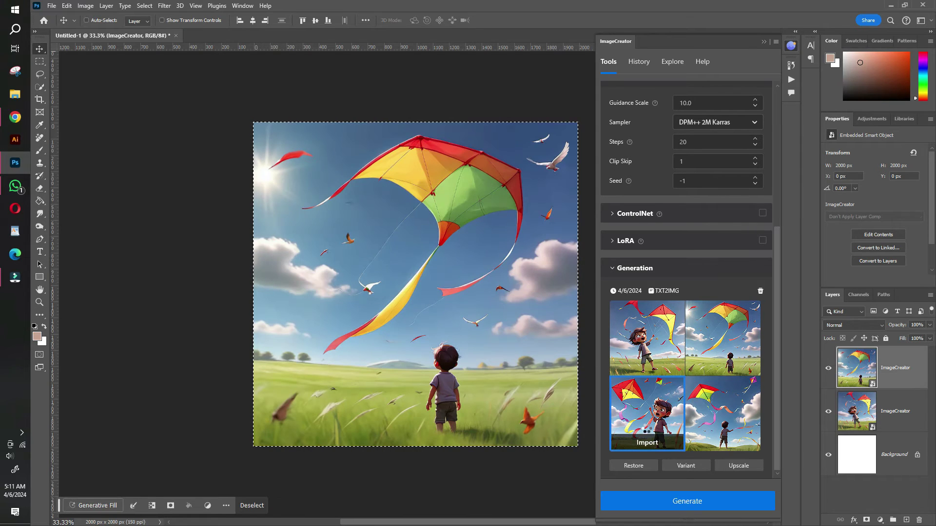
pyautogui.click(700, 415)
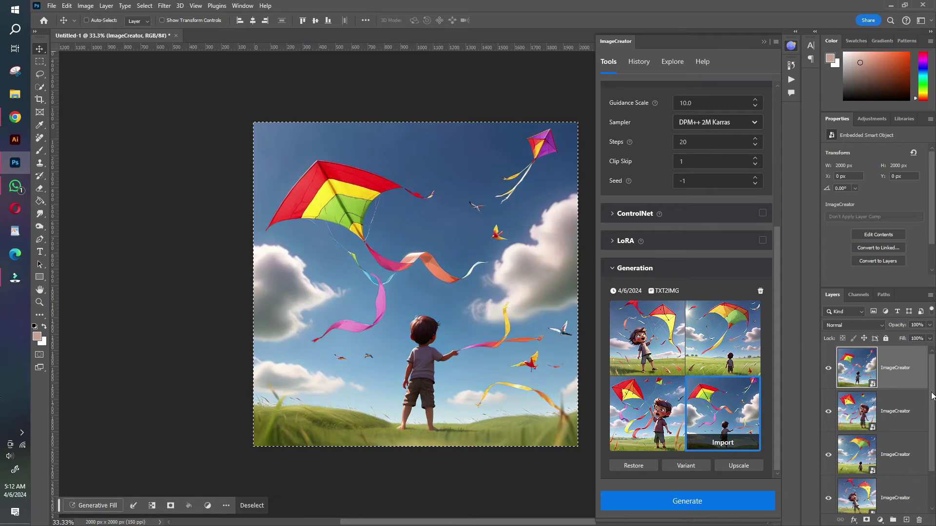
# - Compare the four imported kite images by hiding their layers one by one, then show all four layers again
pyautogui.scroll(-2, 922, 390)
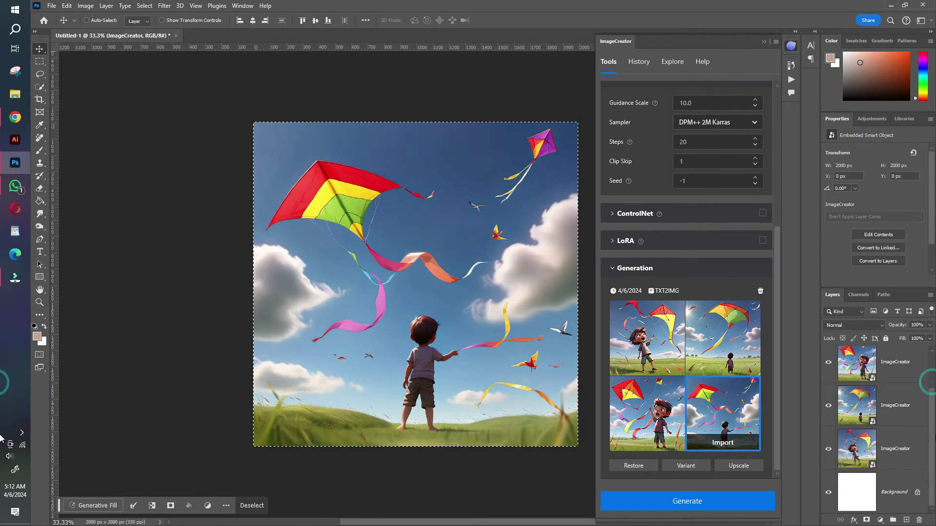
pyautogui.scroll(2, 858, 390)
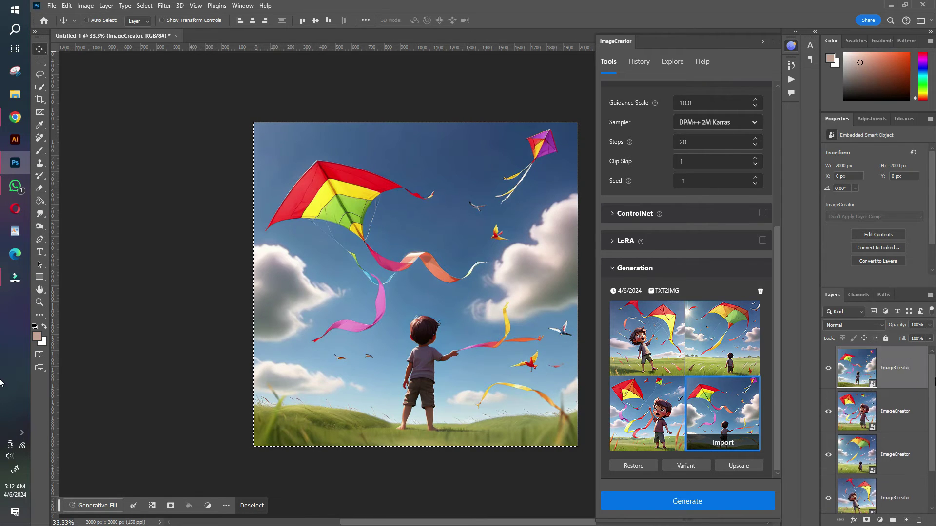
pyautogui.click(828, 367)
pyautogui.click(829, 411)
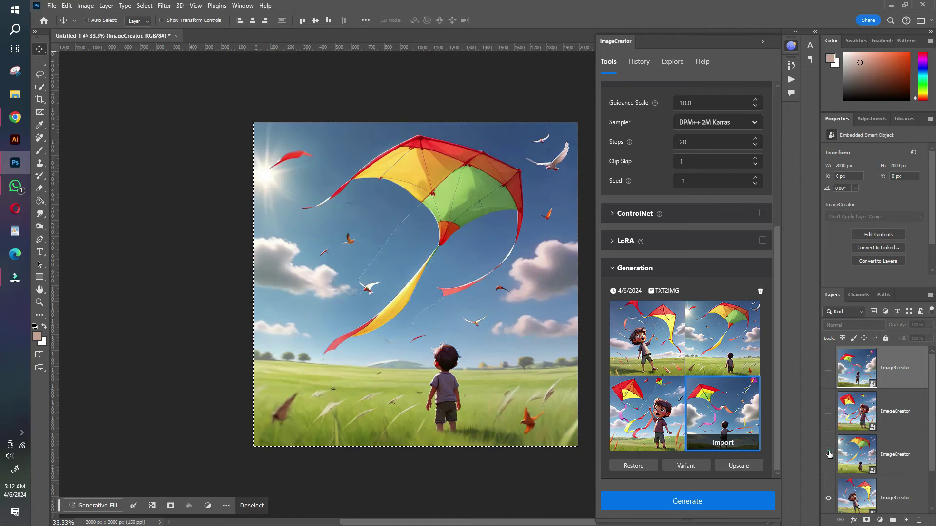
pyautogui.click(828, 455)
pyautogui.click(829, 498)
pyautogui.click(828, 498)
pyautogui.click(828, 454)
pyautogui.click(828, 411)
pyautogui.click(829, 367)
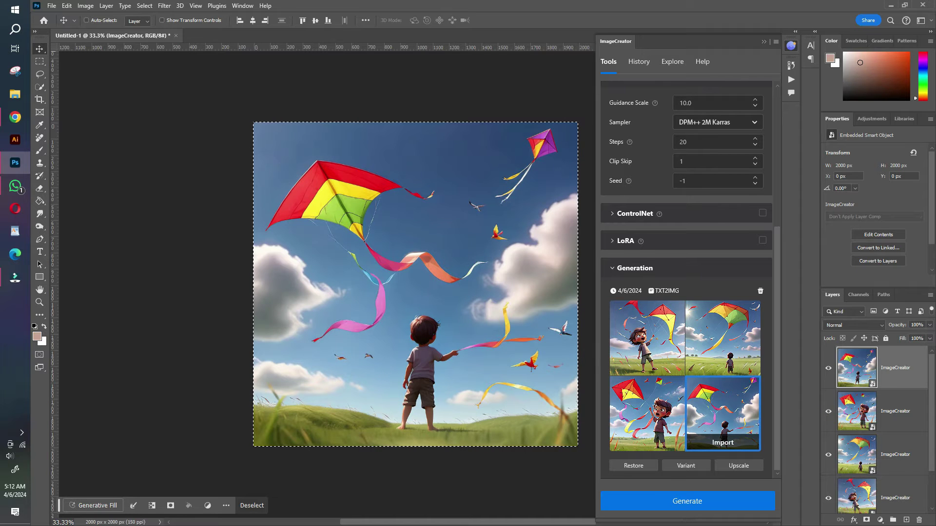
# - Create a new 2000 x 2000 px document at 250 ppi from the recent custom preset
pyautogui.click(51, 6)
pyautogui.click(62, 15)
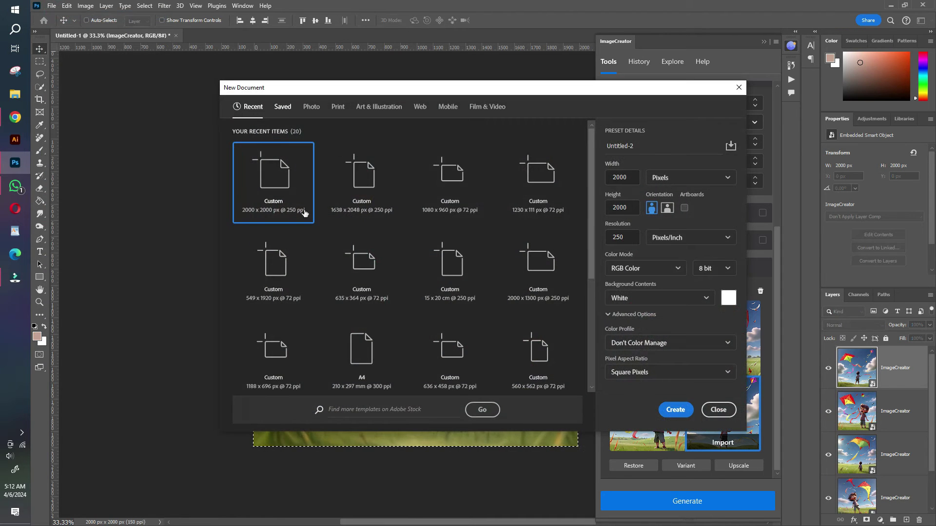
pyautogui.click(304, 213)
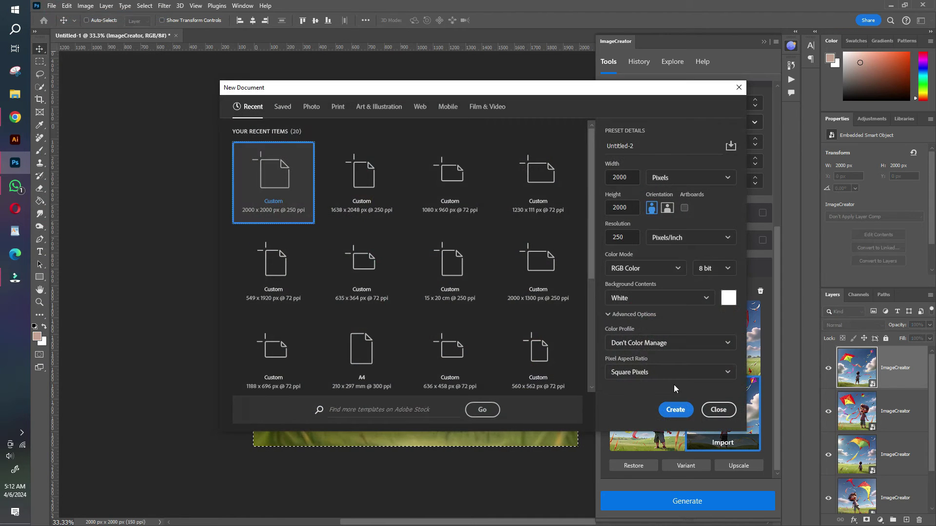
pyautogui.click(676, 410)
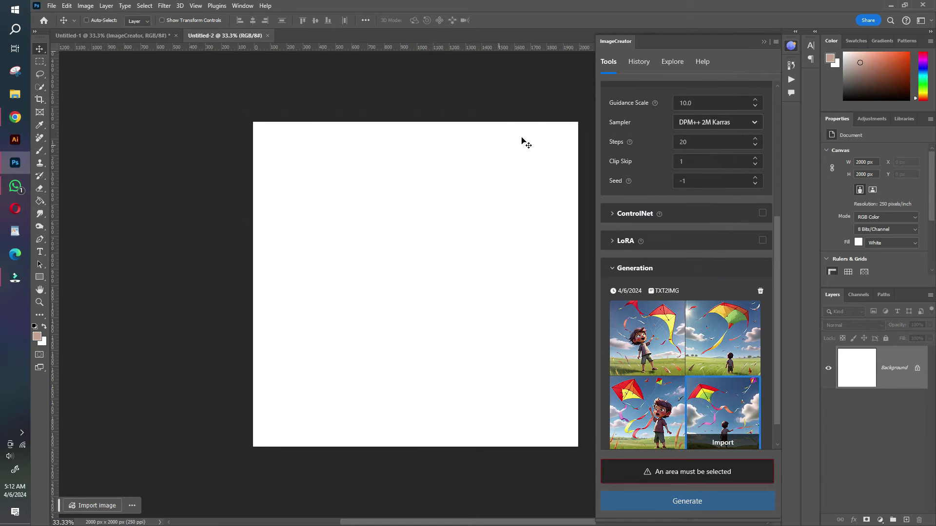
# - Set the ImageCreator checkpoint to RealVisXL V3.0 for text-to-image generation
pyautogui.scroll(5, 720, 182)
pyautogui.click(726, 141)
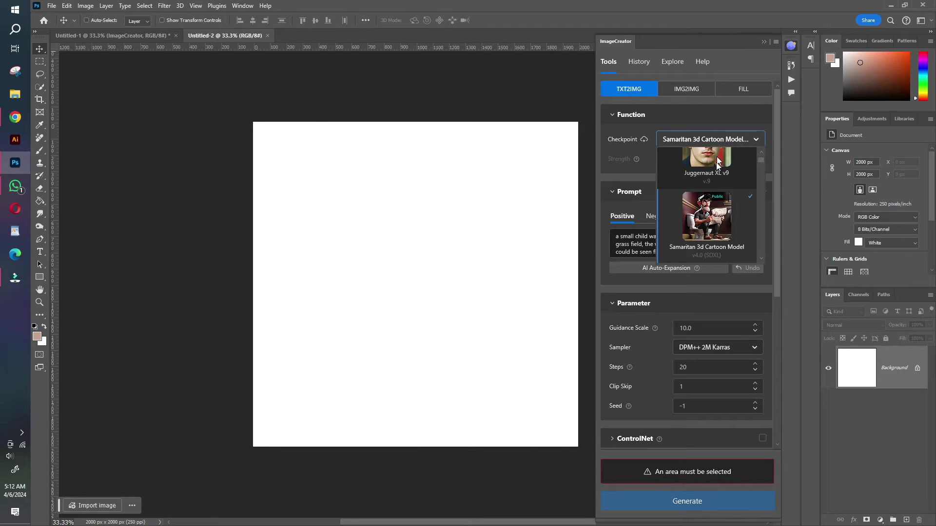
pyautogui.scroll(-2, 716, 181)
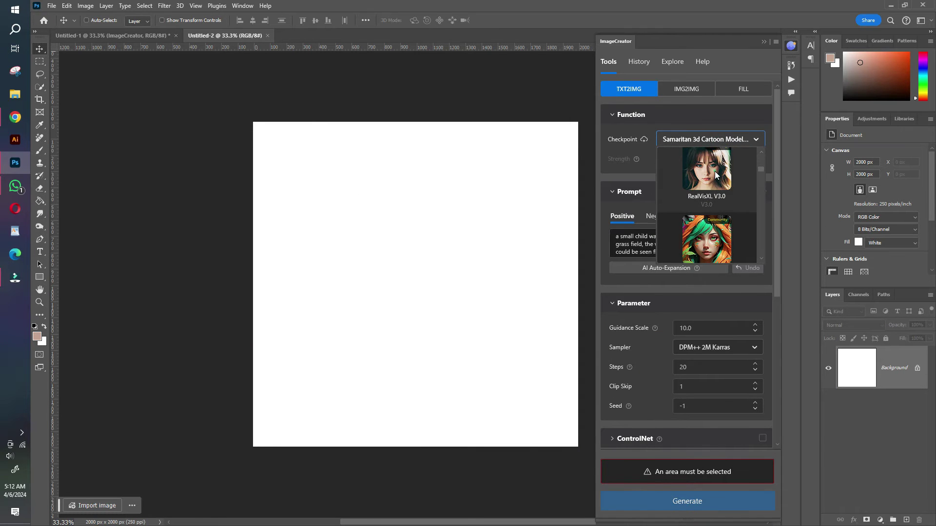
pyautogui.click(714, 171)
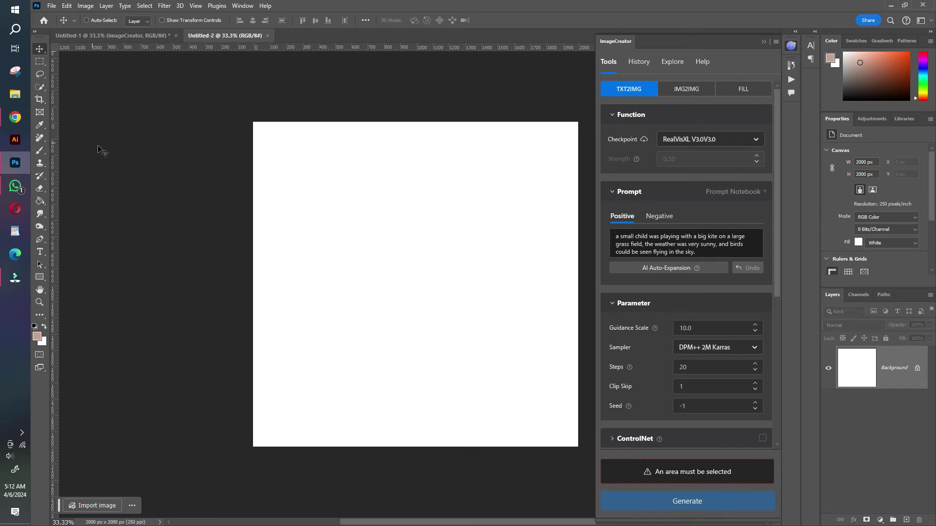
# - Switch to Chrome and replace the Indonesian source text in the translator with "seorang gadis cantik seksi"
pyautogui.click(20, 124)
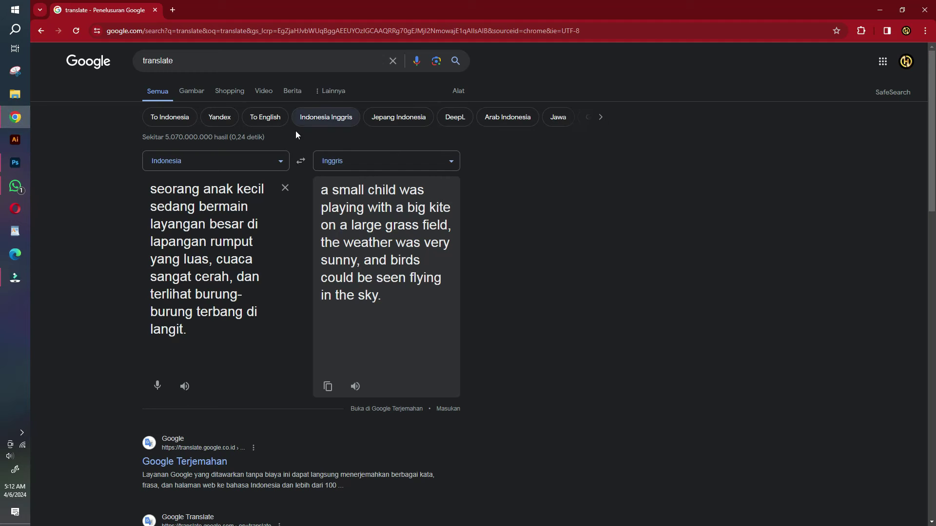
pyautogui.tripleClick(213, 297)
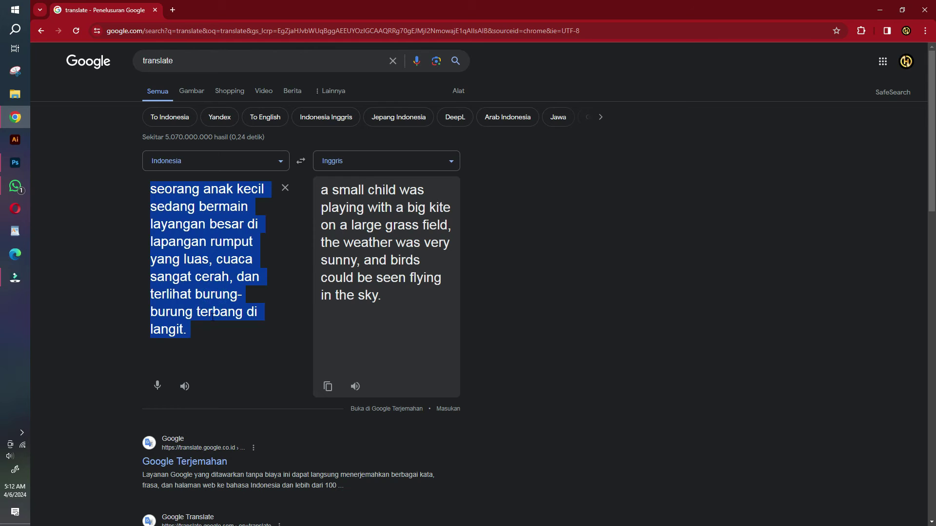
pyautogui.write('se')
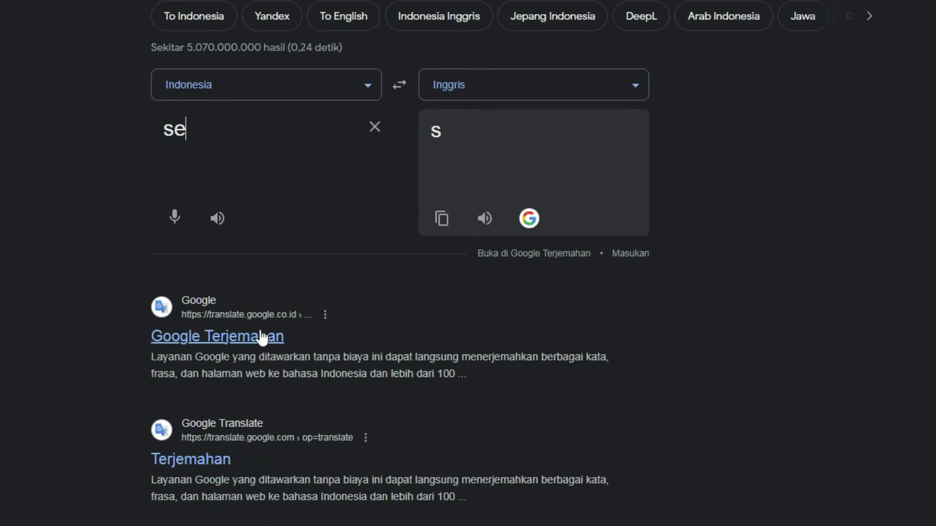
pyautogui.write('orang')
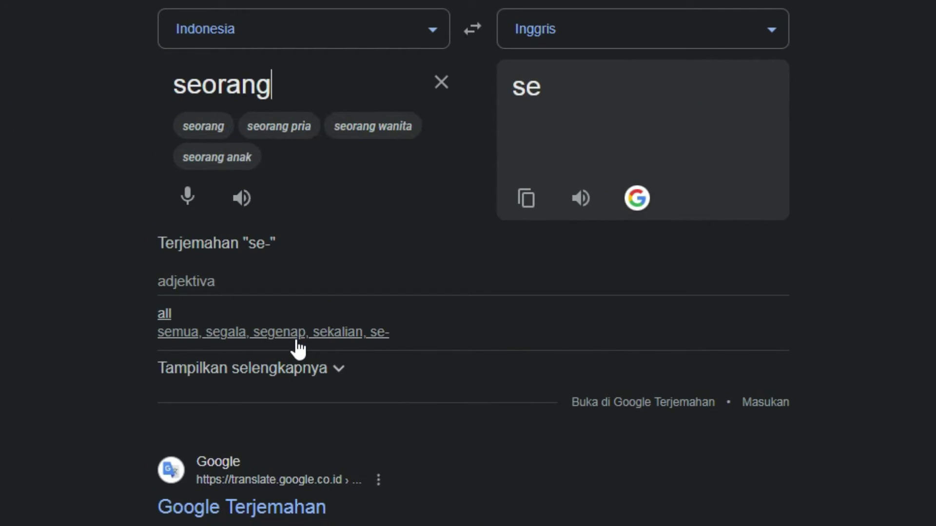
pyautogui.write(' gadis cant')
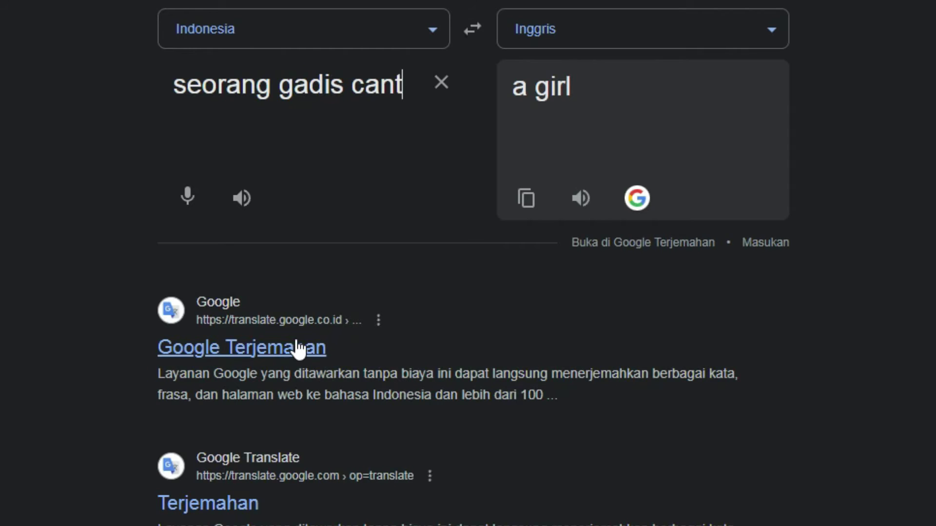
pyautogui.write('ik seksi ')
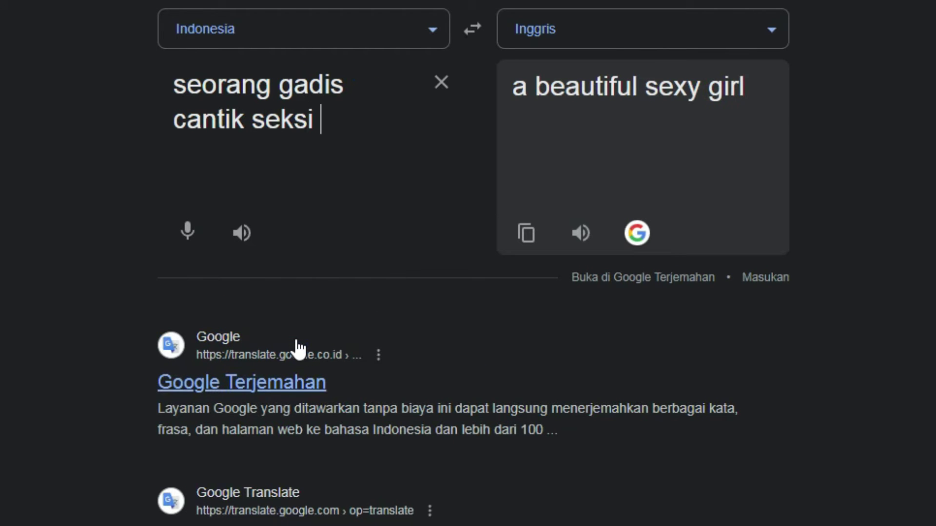
pyautogui.write('s')
pyautogui.press('BackSpace')
# - Continue the Indonesian prompt with the outfit description "mengenakan baju montir dan helm proyek"
pyautogui.write('me')
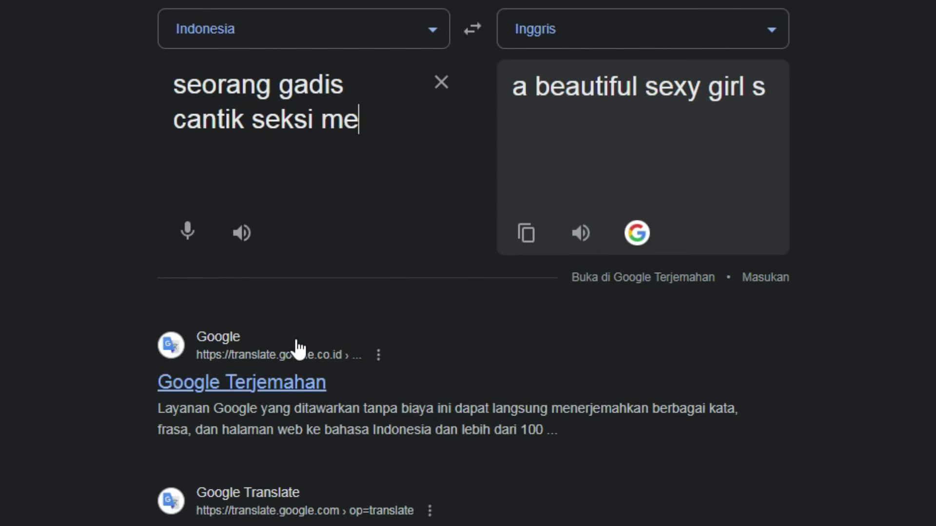
pyautogui.write('ngenakan baju ')
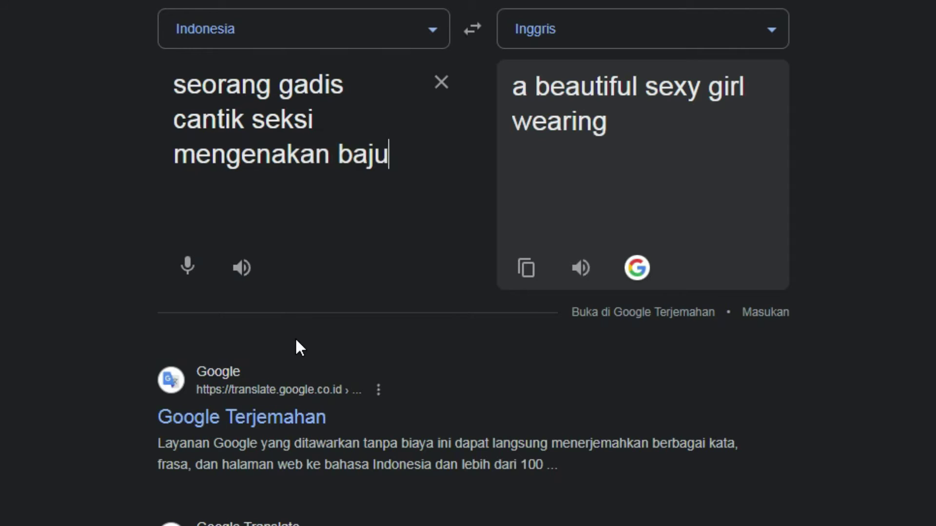
pyautogui.write('montir')
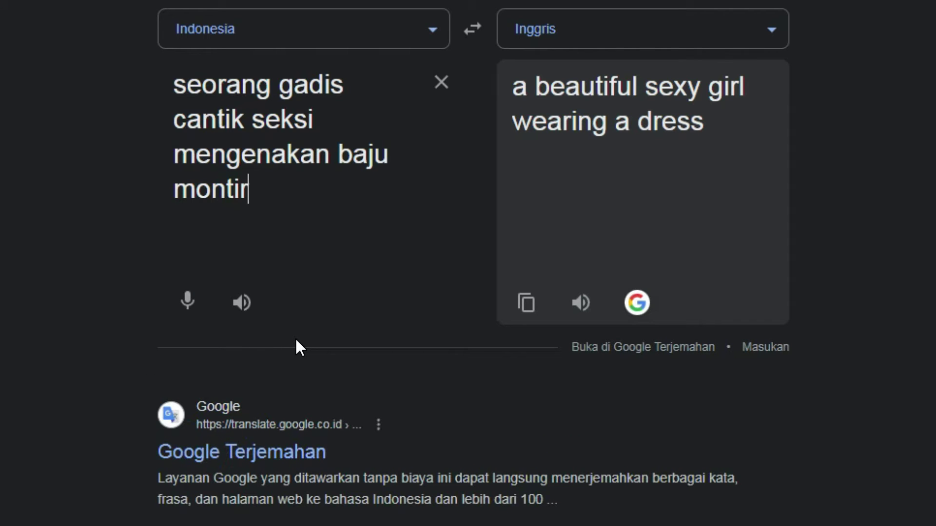
pyautogui.write(' dan he')
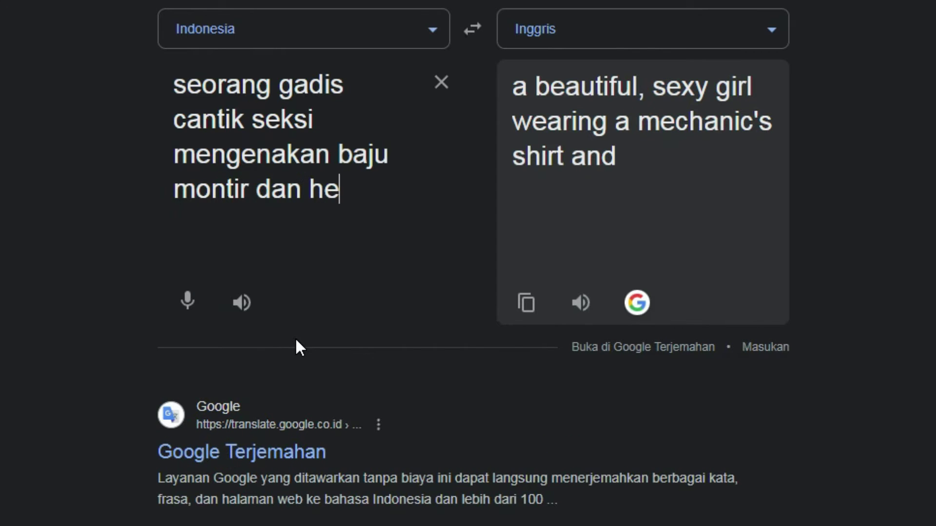
pyautogui.write('lm pro')
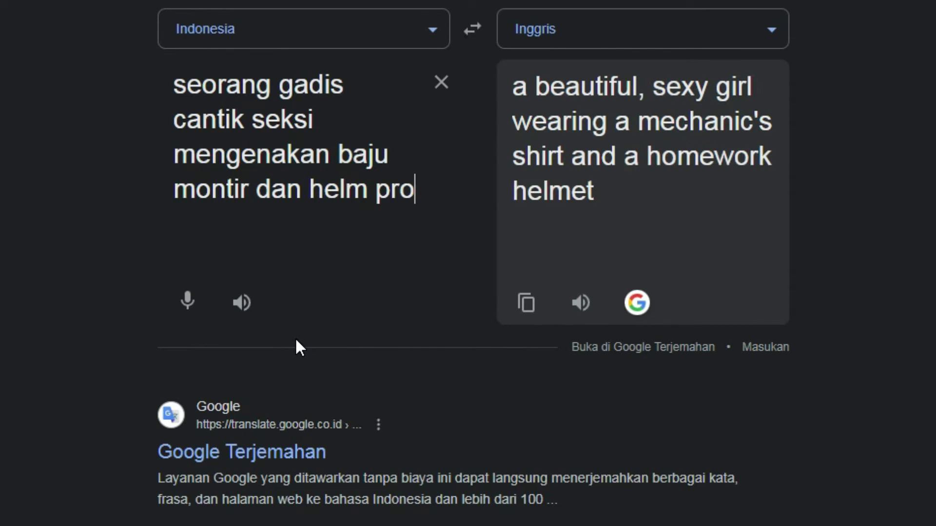
pyautogui.write('yek')
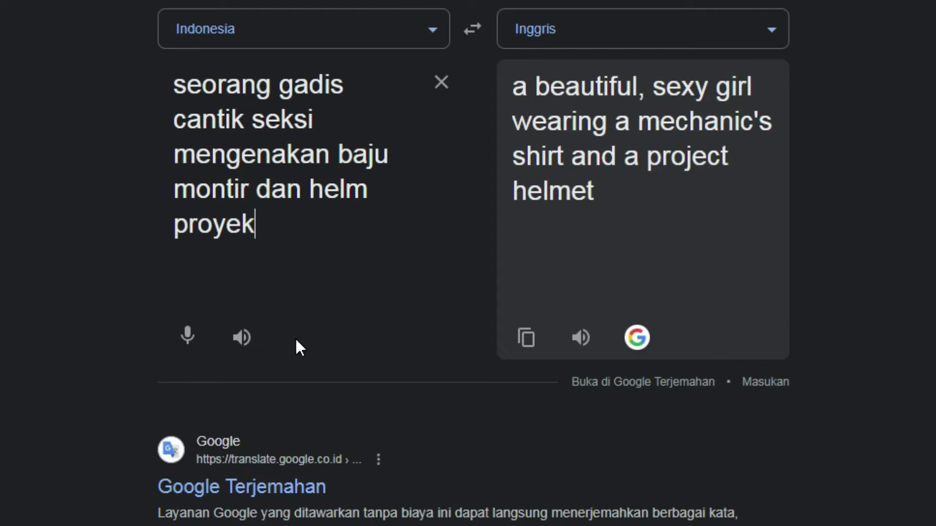
# - Add the location description ", sedang bekerja di dalam bengkel mobil," to the Indonesian prompt
pyautogui.write(', sedang ')
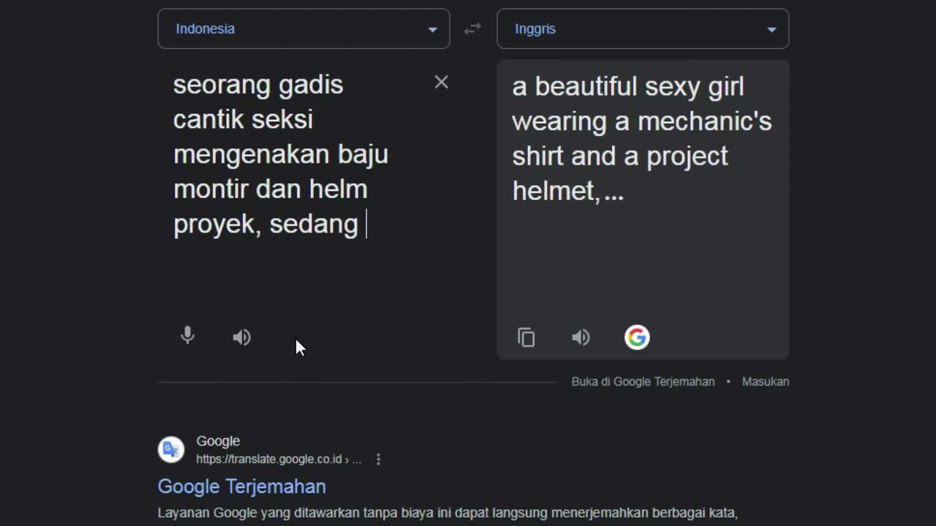
pyautogui.write('bekerja dida')
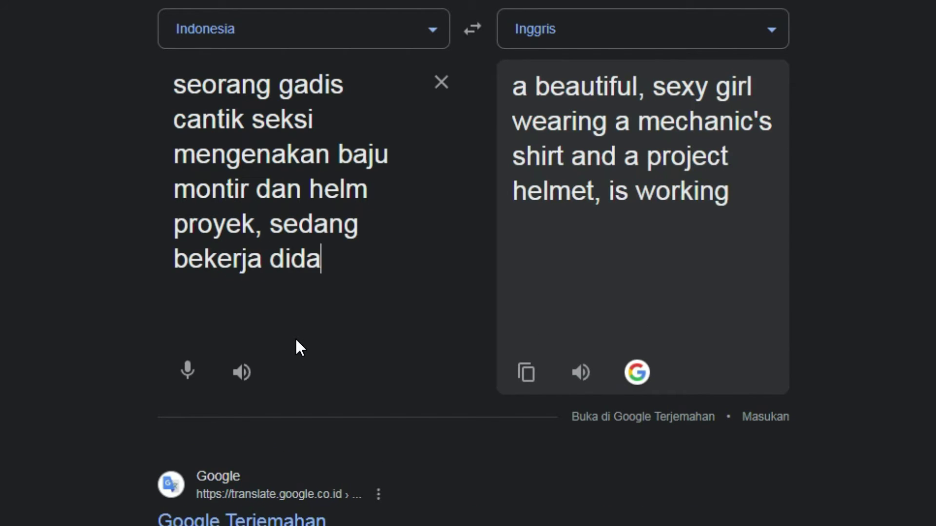
pyautogui.press('BackSpace')
pyautogui.press('BackSpace')
pyautogui.write('dalam b')
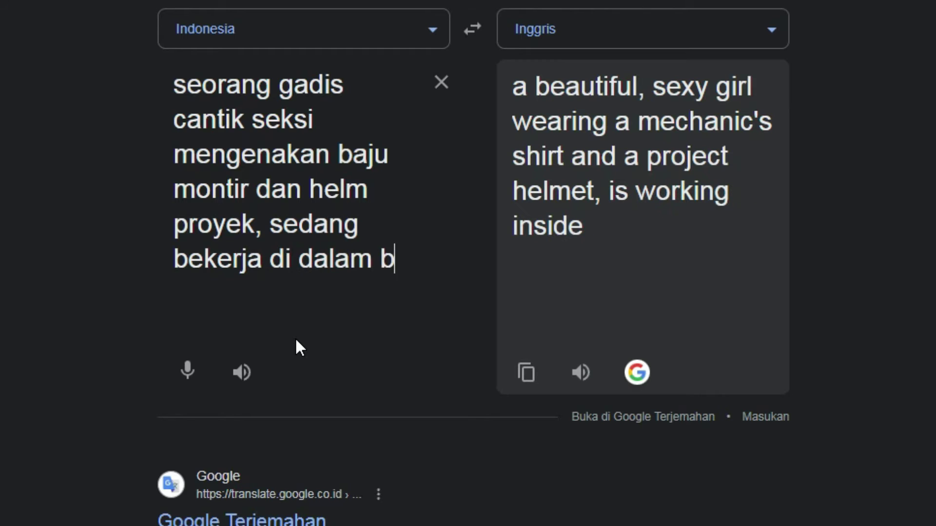
pyautogui.write('engkel')
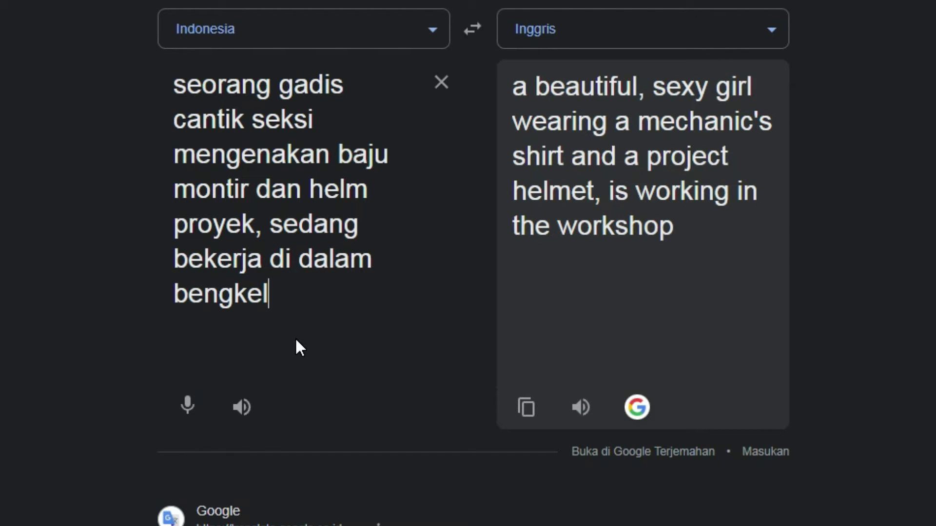
pyautogui.write(' mobi')
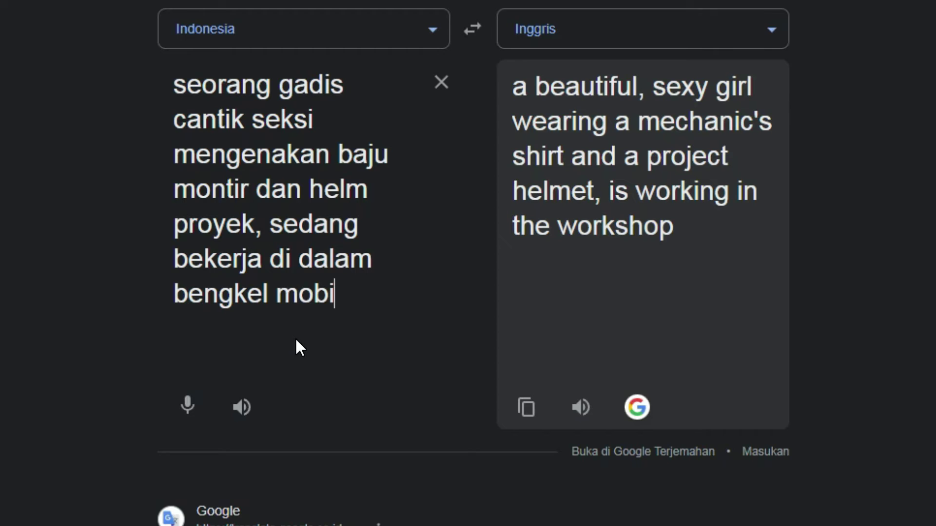
pyautogui.write('l, ')
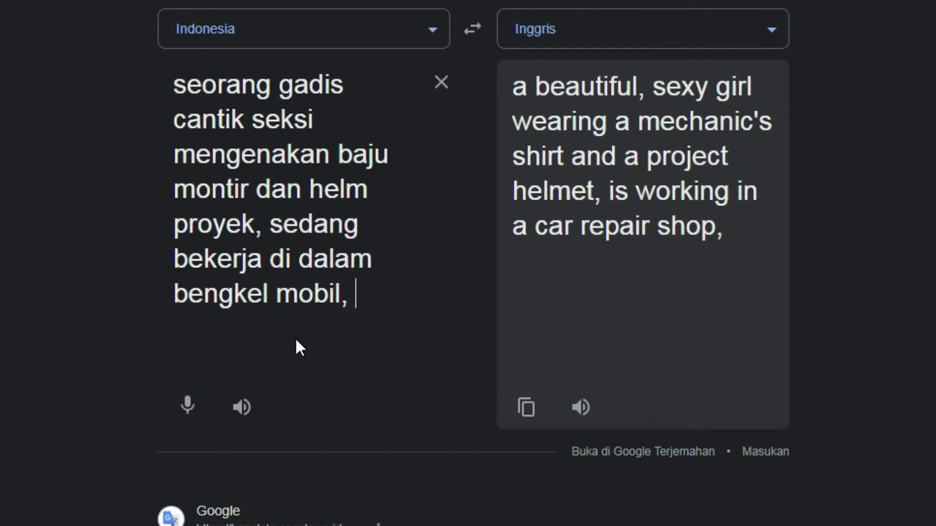
# - Complete the Indonesian prompt with "terlihat badannya kotor dan penuh noda. di sekelilingnya banyak perkakas"
pyautogui.write('terlihat badan')
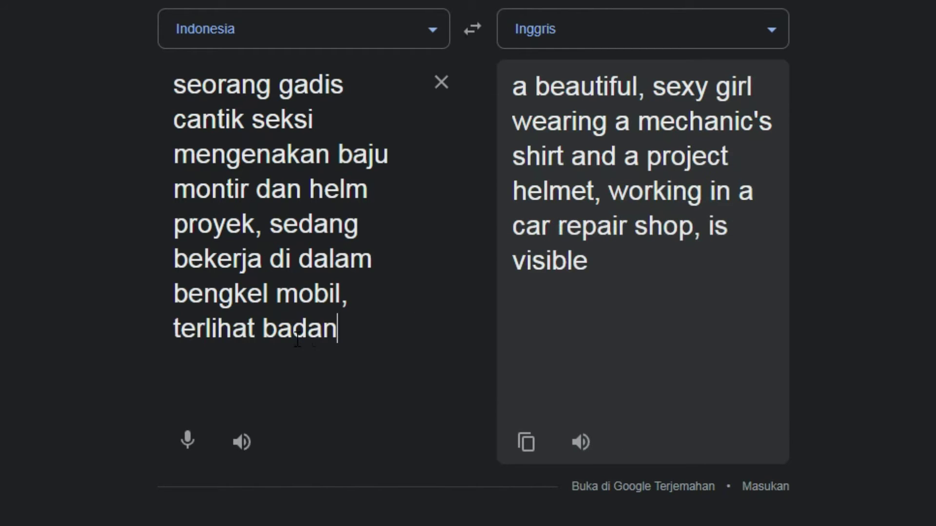
pyautogui.write('nya kotor')
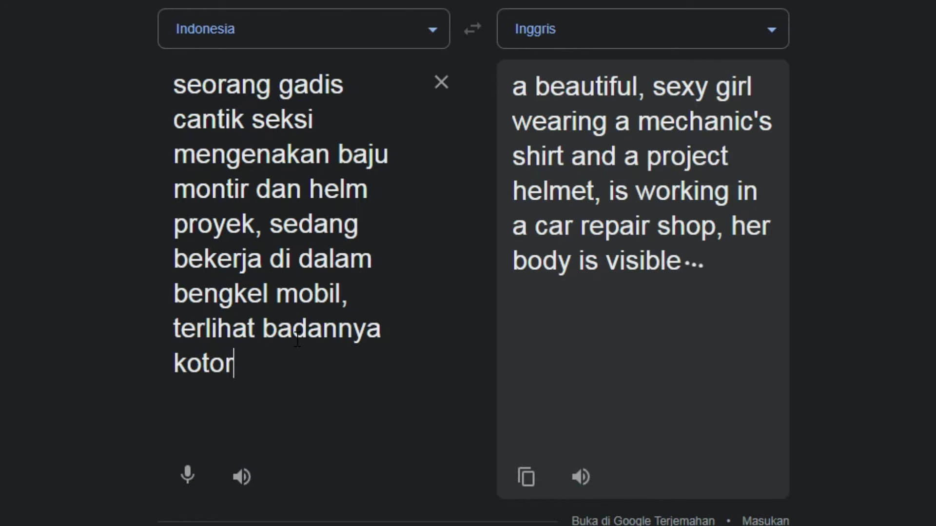
pyautogui.write(' dan p')
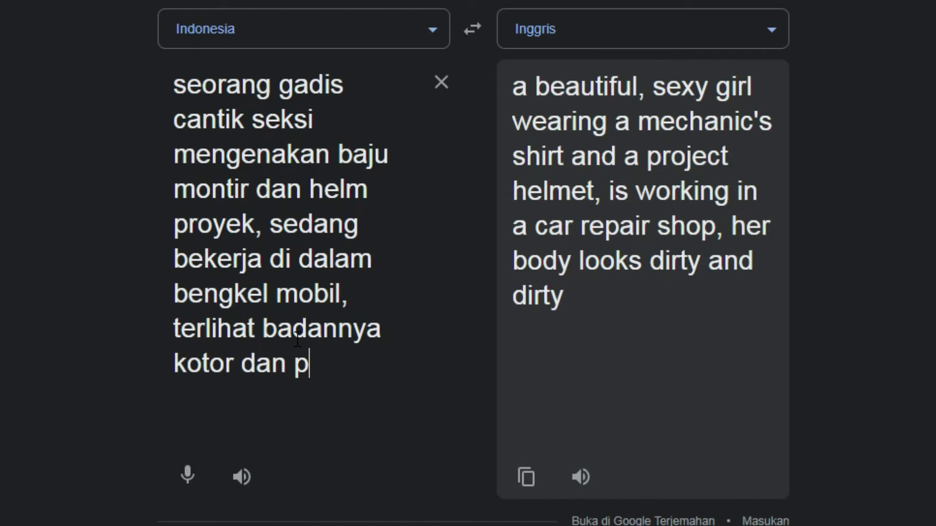
pyautogui.write('enuh noda.')
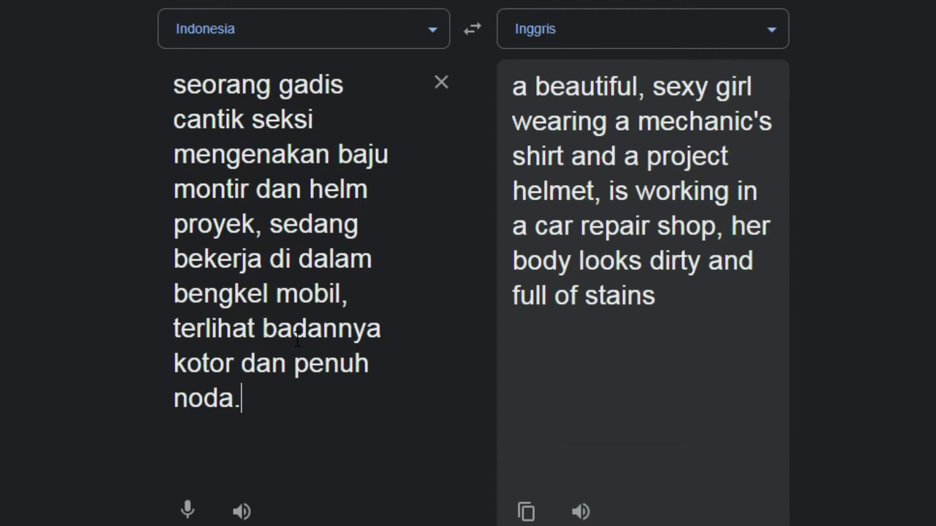
pyautogui.write(' di s')
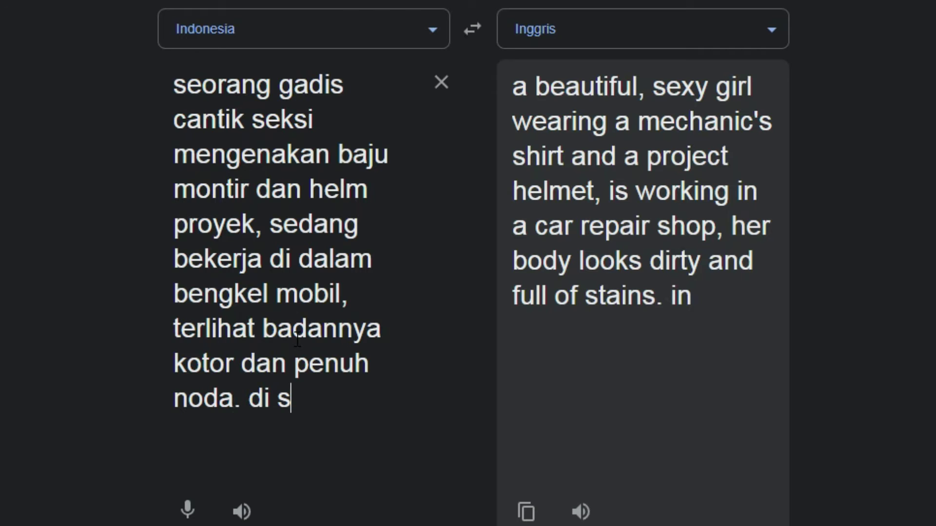
pyautogui.write('ekelilingnya banya')
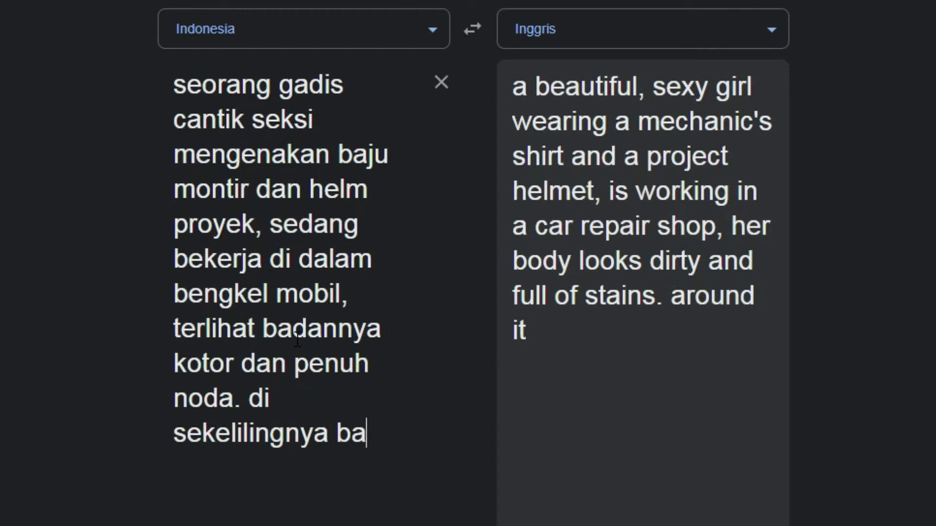
pyautogui.write('k perkakas')
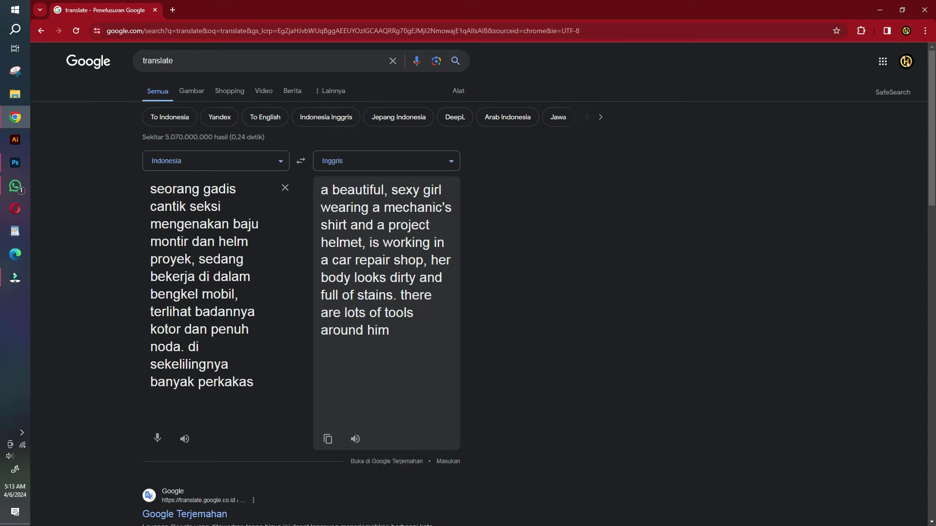
# - Extend the Indonesian prompt with "pertukangan. foto diambil dengan kamera mirrorless, f1.8, iso 100, pencahayaan sempurna."
pyautogui.write(' pertukangan')
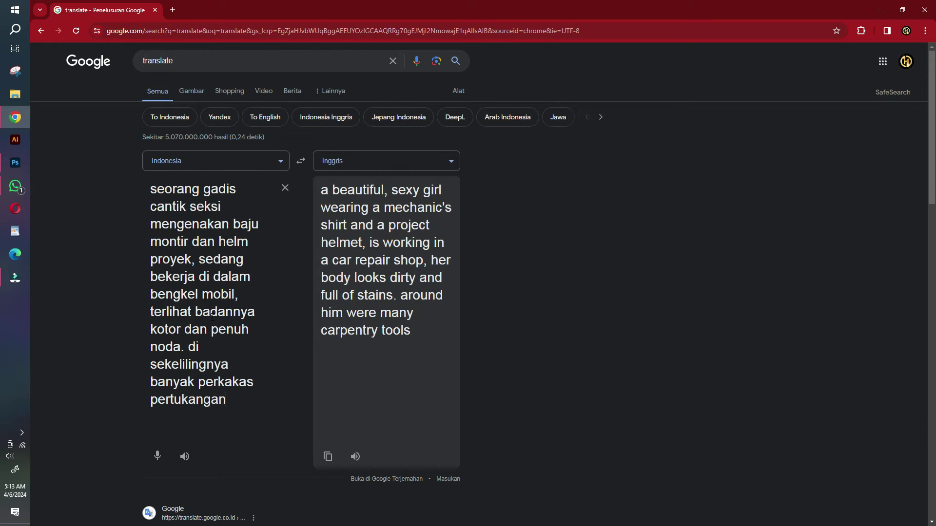
pyautogui.write('. foto diambil ')
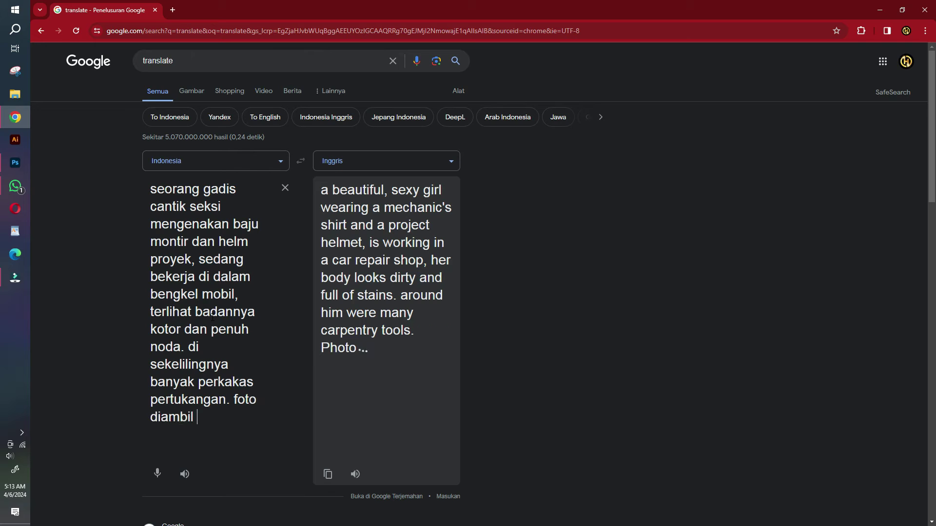
pyautogui.write('dengan kamera ')
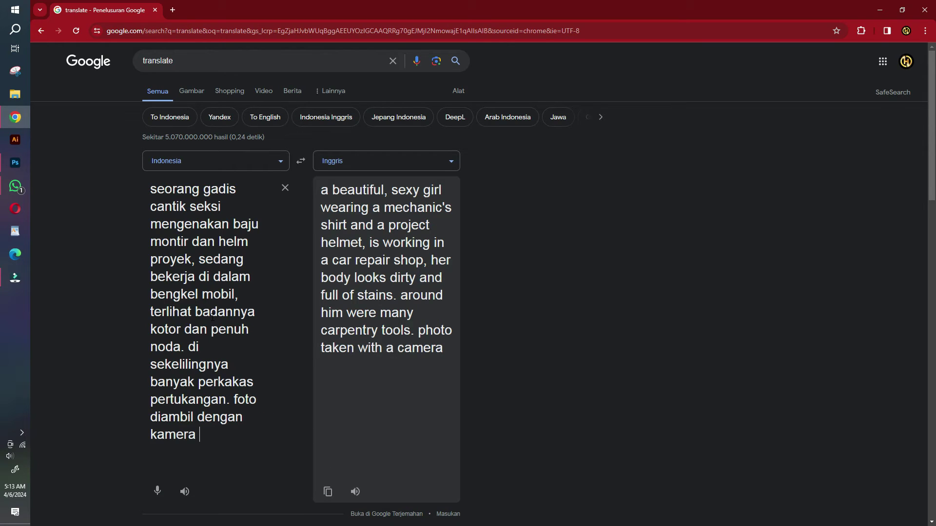
pyautogui.write('mirrorless, f')
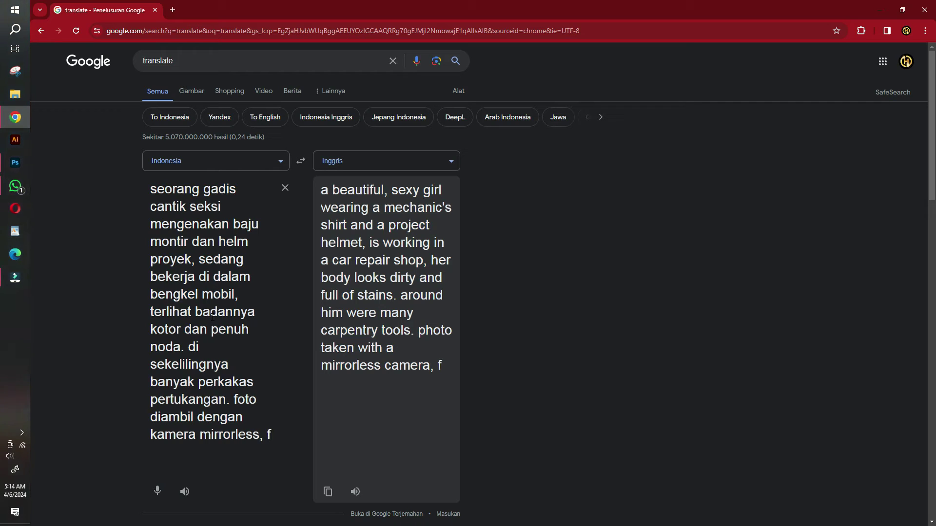
pyautogui.write('1.8, iso 100,')
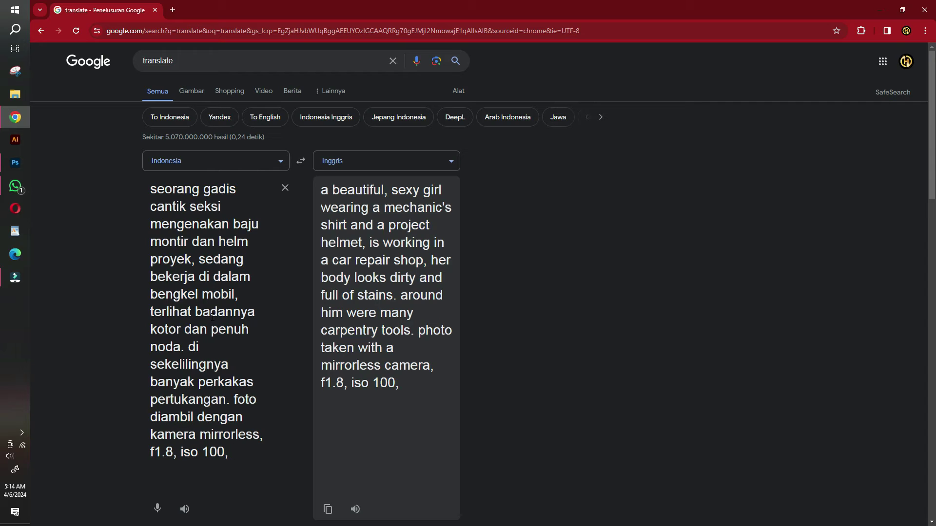
pyautogui.write('pencahaya')
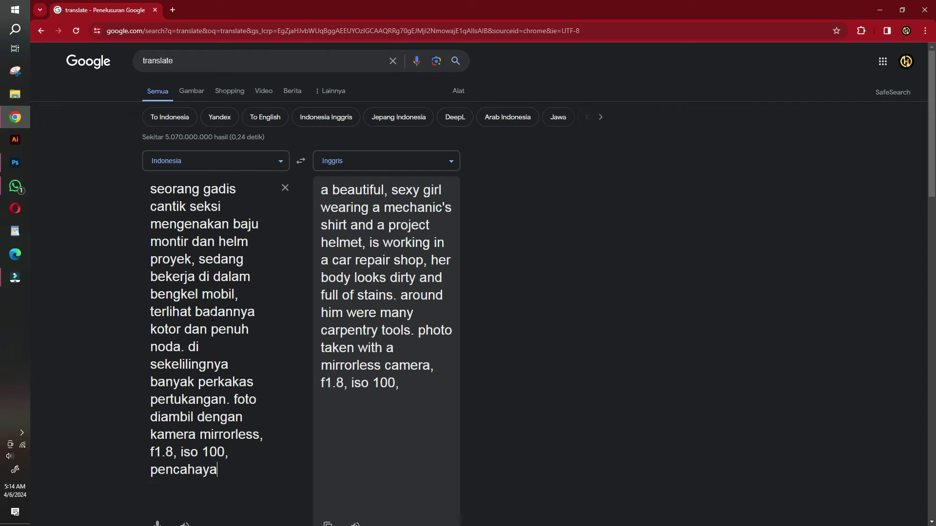
pyautogui.write('an sempurna.')
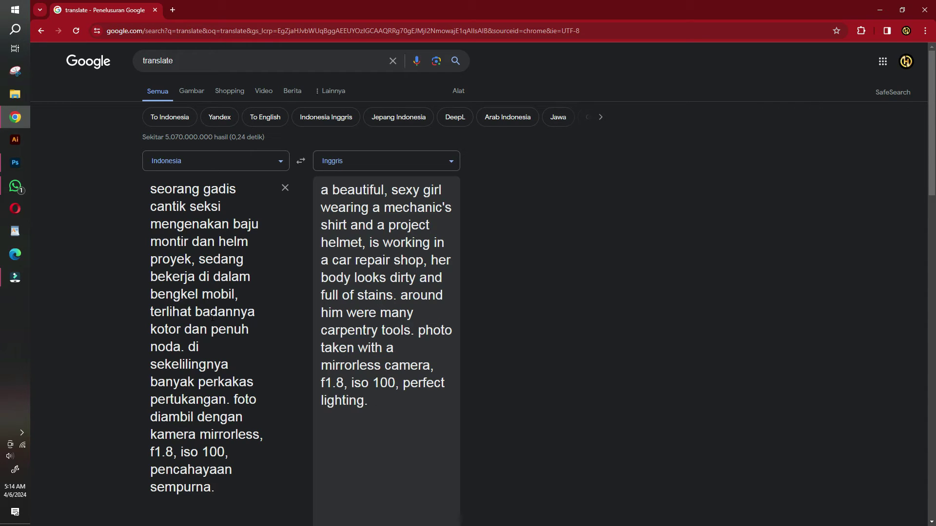
# - Copy the English translation, switch to Photoshop and replace ImageCreator's positive prompt with it
pyautogui.scroll(-4, 385, 219)
pyautogui.click(328, 350)
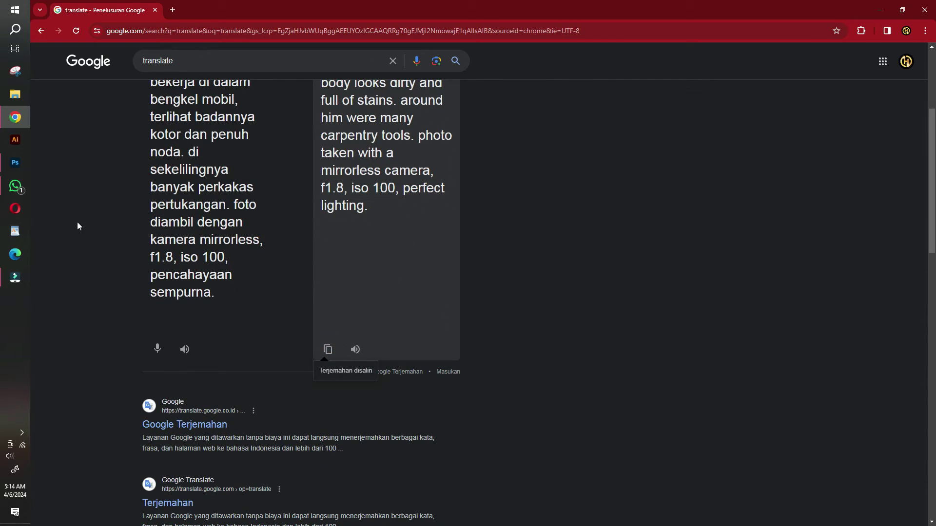
pyautogui.click(16, 163)
pyautogui.click(681, 237)
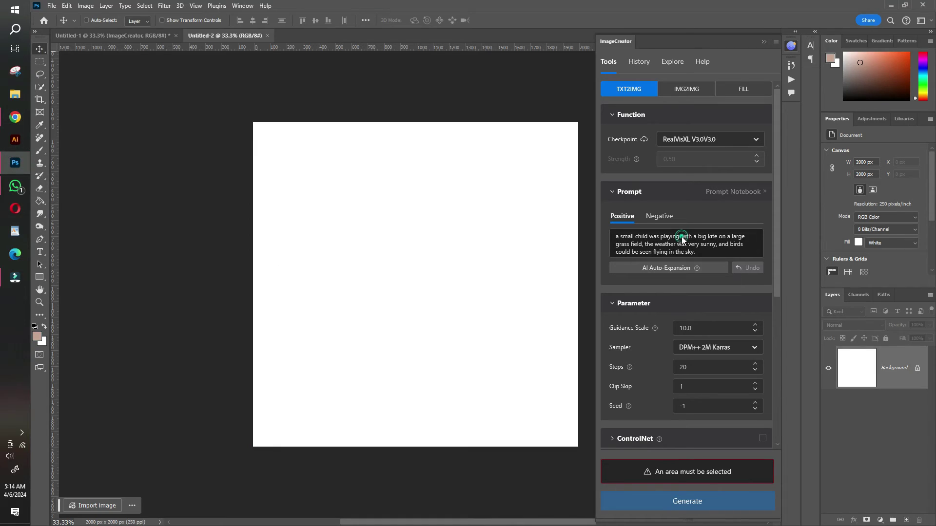
pyautogui.hotkey('ctrl', 'a')
pyautogui.hotkey('ctrl', 'v')
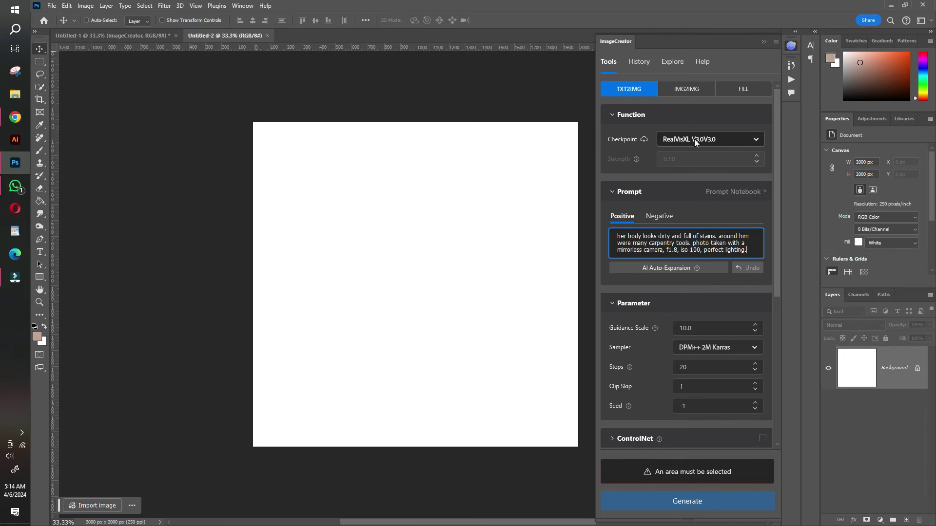
# - Select the whole canvas with the Rectangular Marquee and generate the mechanic images from the prompt
pyautogui.scroll(-2, 702, 387)
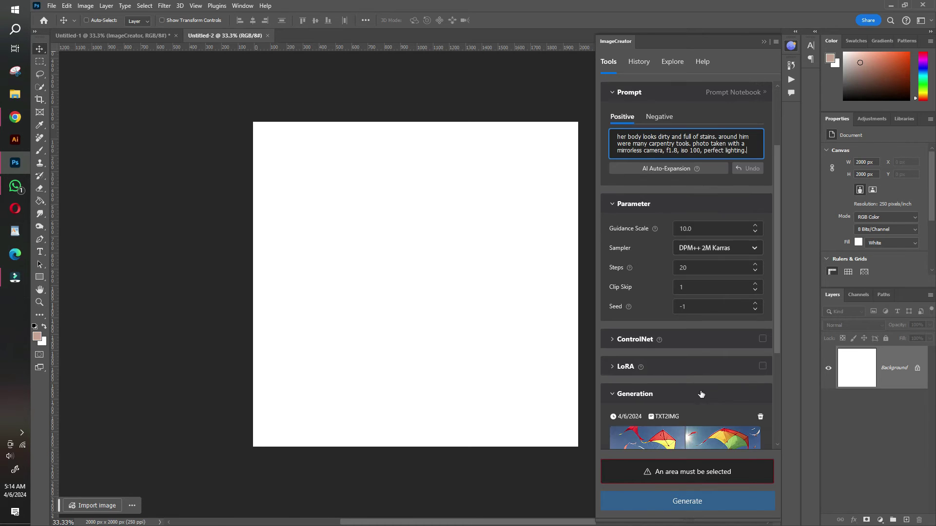
pyautogui.click(40, 62)
pyautogui.moveTo(239, 92); pyautogui.dragTo(593, 442)
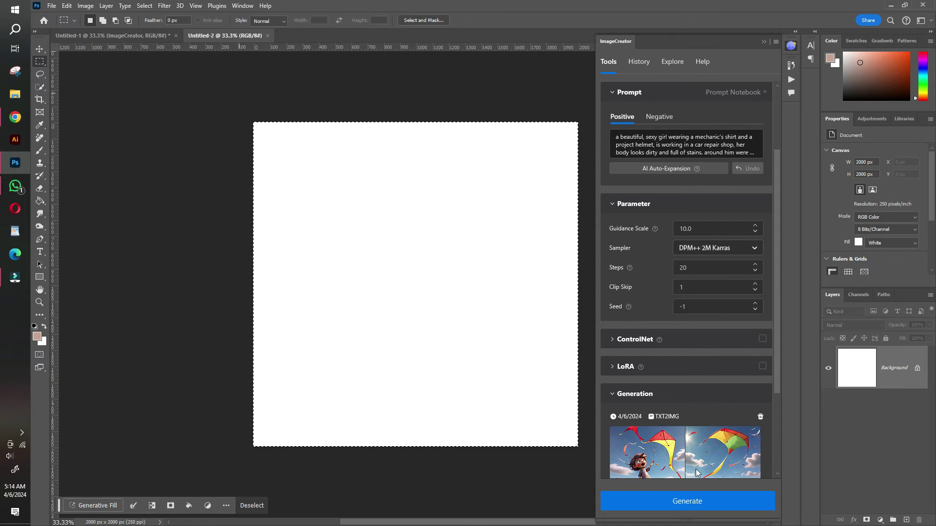
pyautogui.scroll(-3, 697, 472)
pyautogui.click(687, 502)
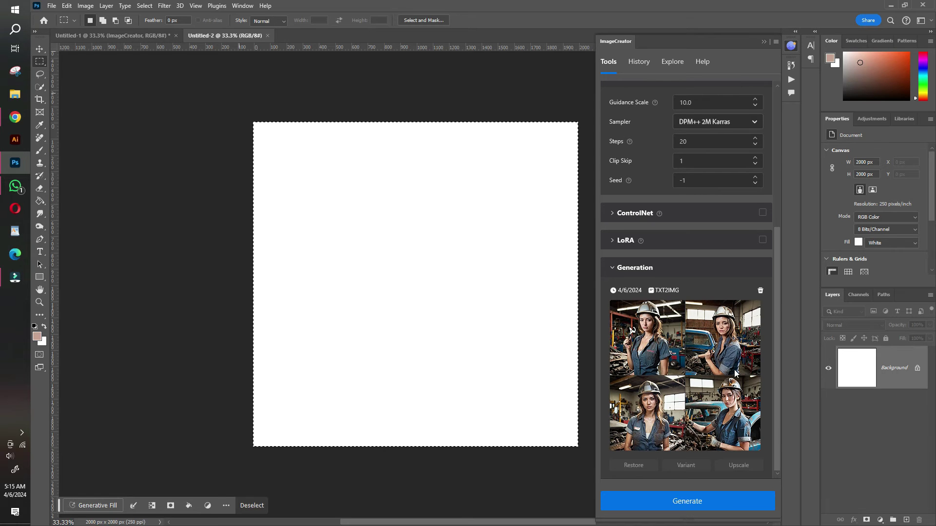
# - Import the generated image of the mechanic in the lower-left of the results grid into the document and collapse the ImageCreator panel
pyautogui.click(650, 412)
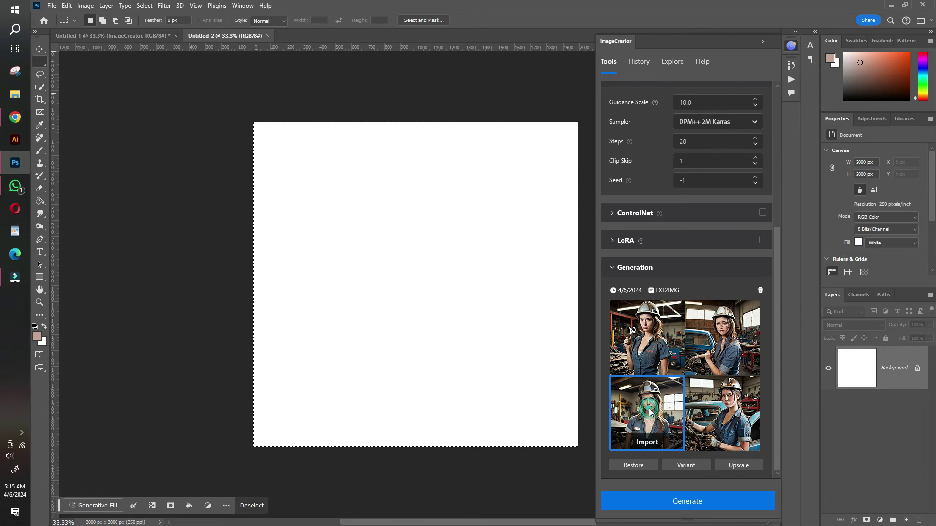
pyautogui.click(645, 401)
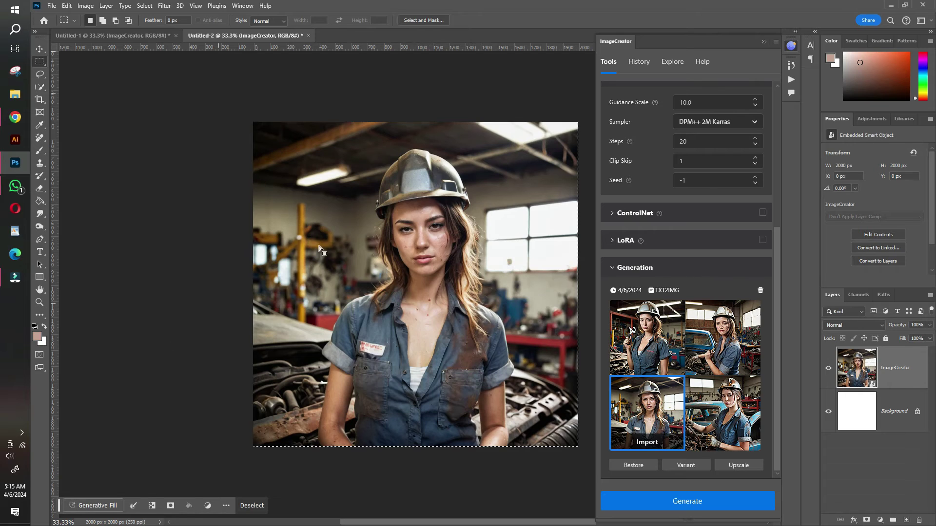
pyautogui.click(40, 302)
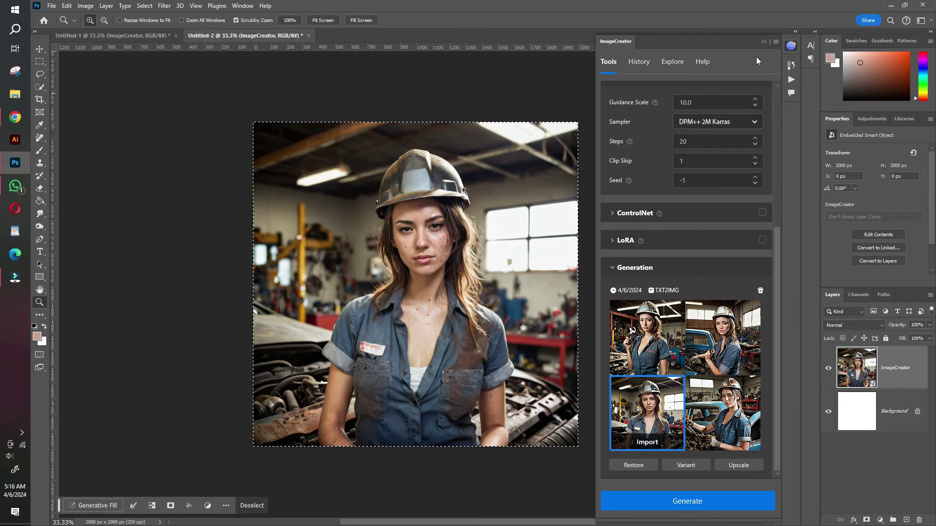
pyautogui.click(764, 42)
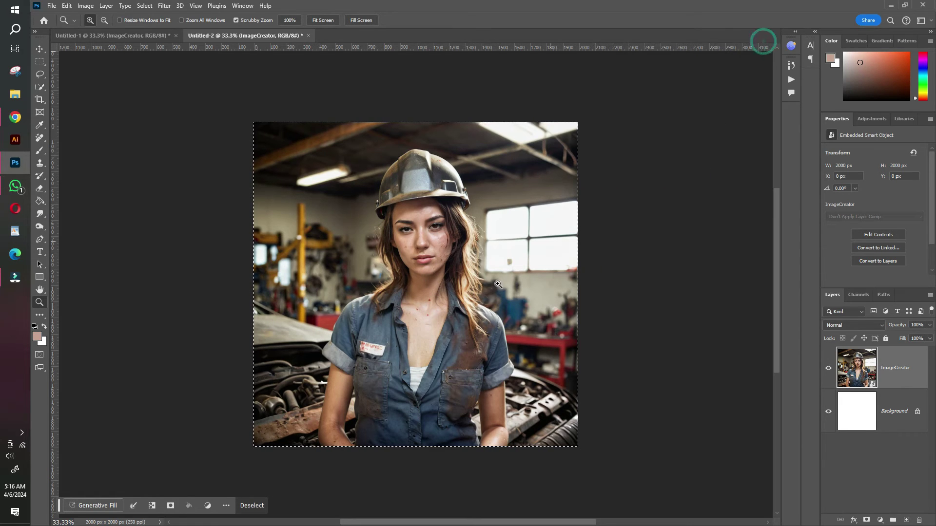
pyautogui.keyDown('alt'); pyautogui.click(430, 340); pyautogui.keyUp('alt')
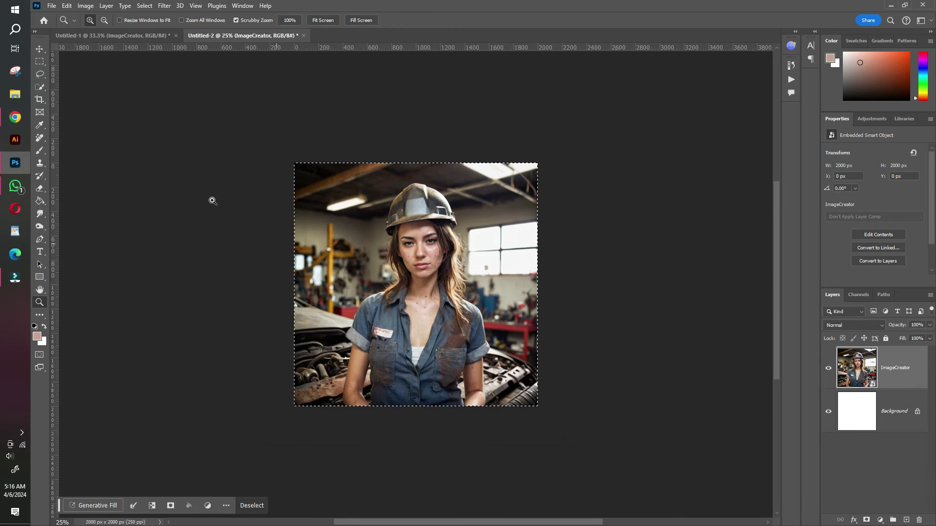
# - Set a 5 : 7 crop ratio, swap it to landscape 7 : 5 and expand the crop frame sideways to 2800 x 2000 px at full image height
pyautogui.click(39, 100)
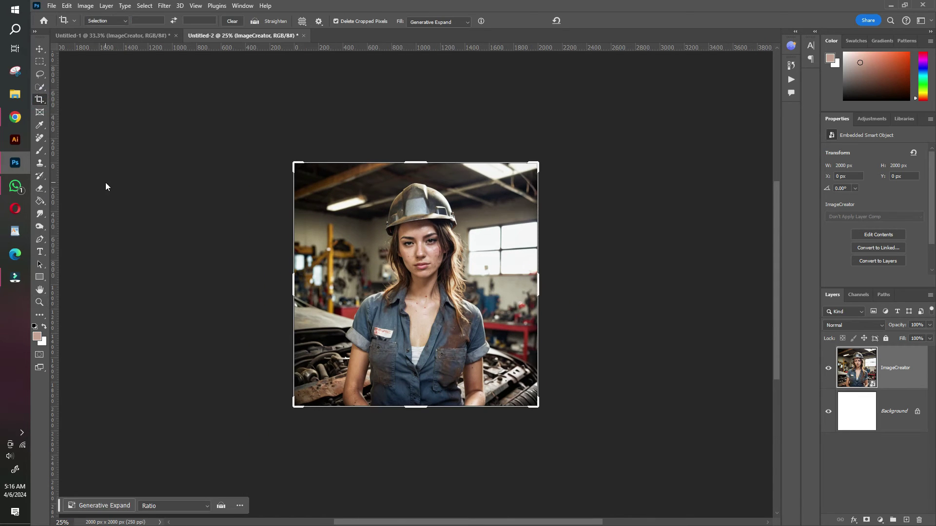
pyautogui.click(103, 21)
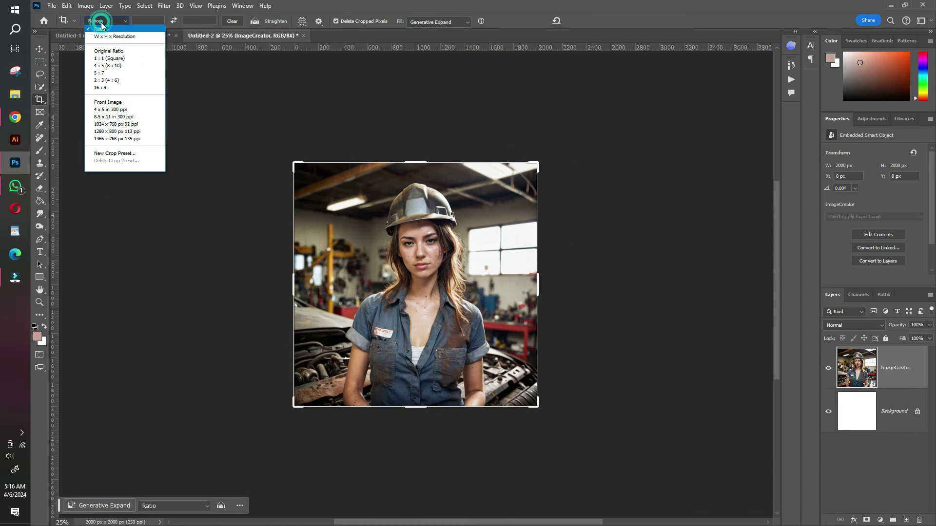
pyautogui.click(104, 77)
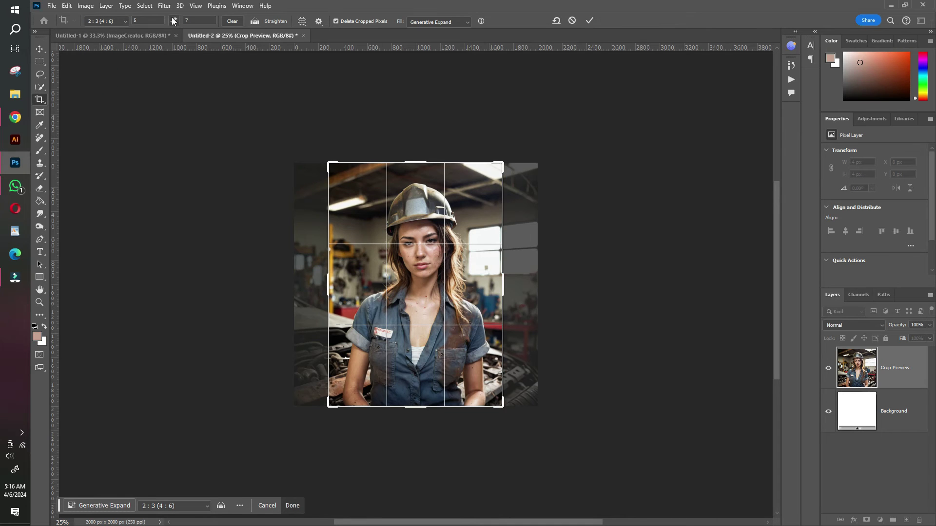
pyautogui.click(174, 21)
pyautogui.moveTo(408, 197); pyautogui.dragTo(413, 180)
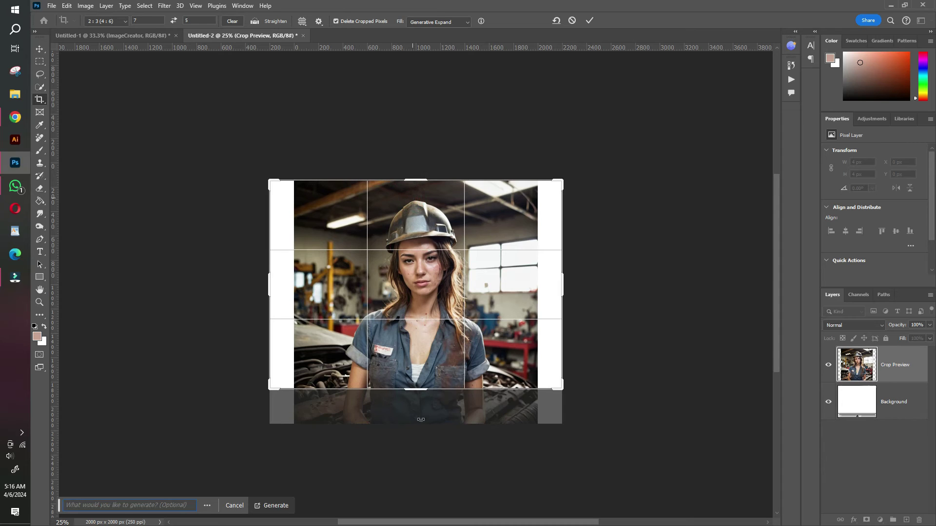
pyautogui.moveTo(416, 390); pyautogui.dragTo(433, 409)
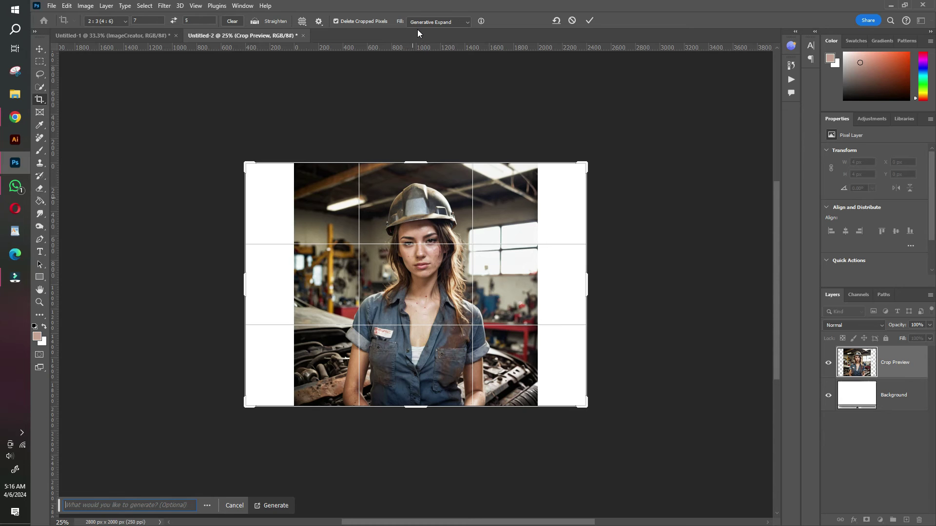
# - Set the crop fill to Generative Expand and apply the crop to fill the empty sides
pyautogui.click(434, 22)
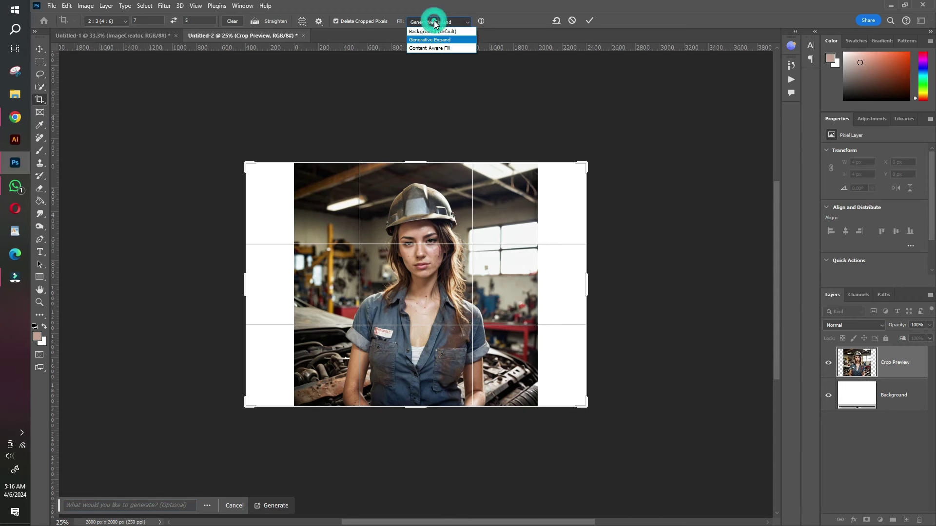
pyautogui.click(433, 40)
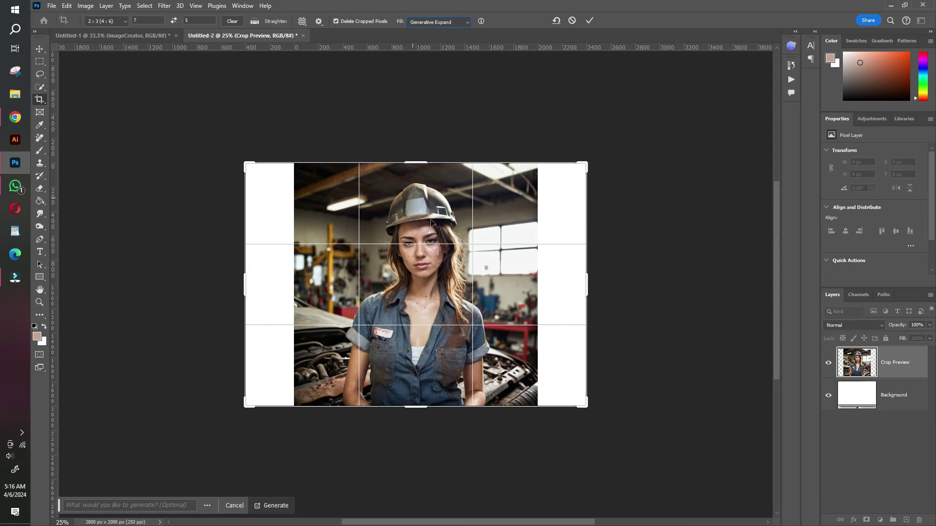
pyautogui.click(589, 21)
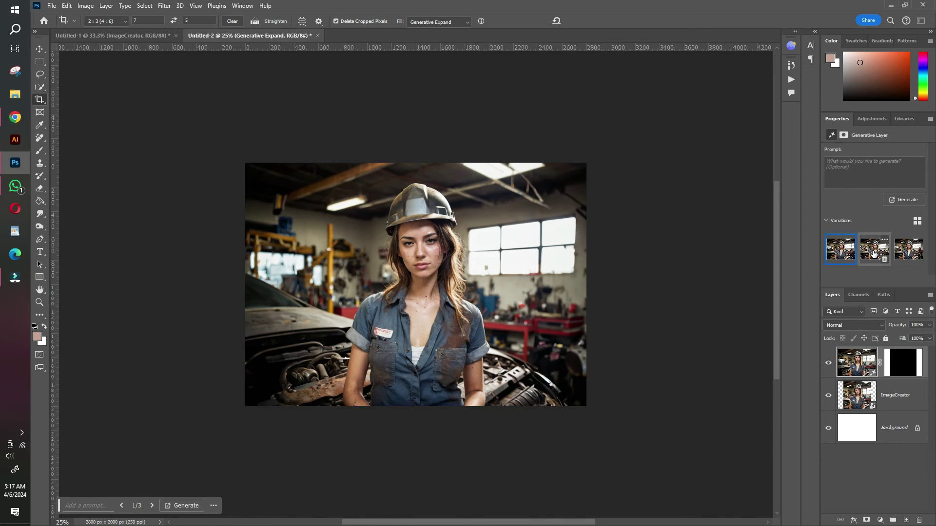
# - Compare the generated expansion variations, keep the third one, and merge all layers into the background
pyautogui.click(874, 254)
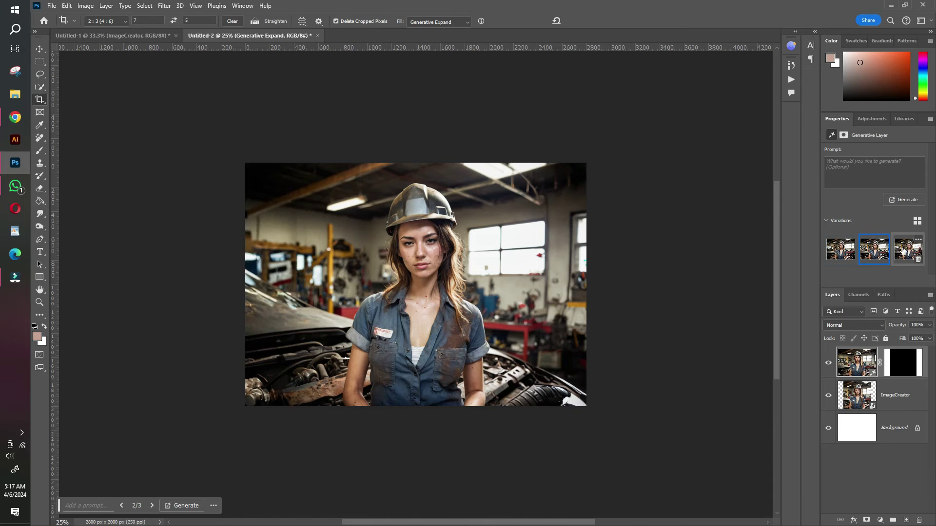
pyautogui.click(903, 251)
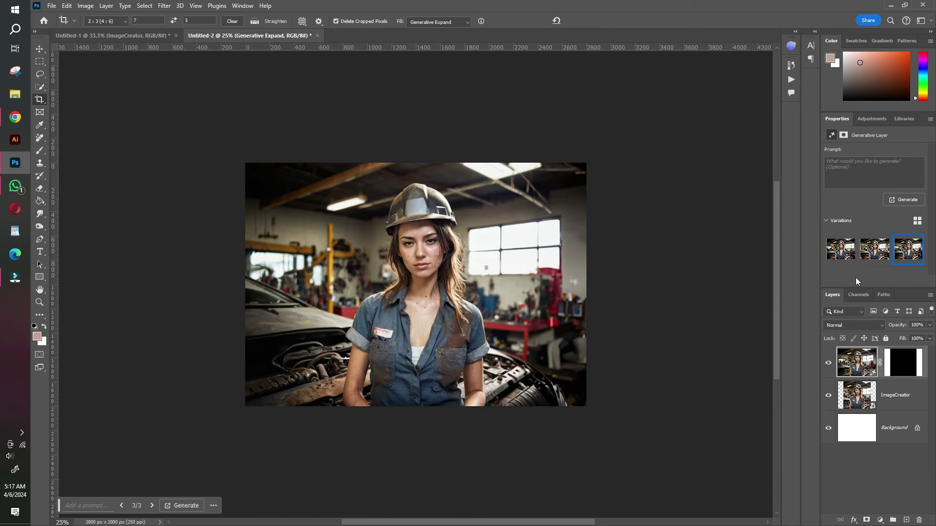
pyautogui.click(861, 431)
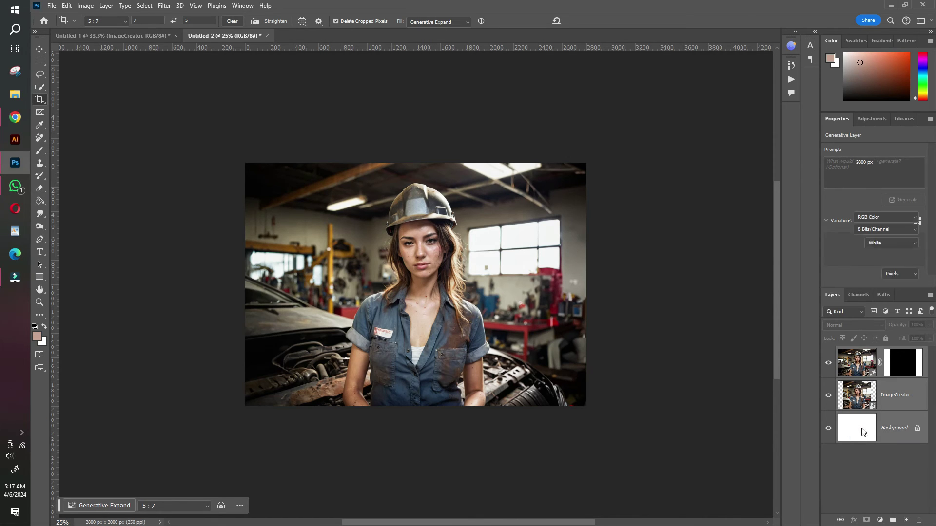
pyautogui.hotkey('ctrl', 'shift', 'e')
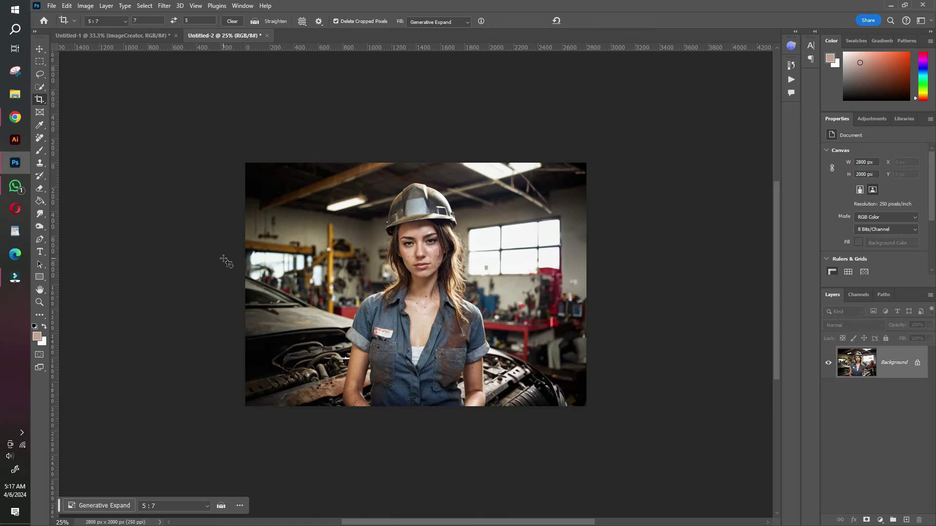